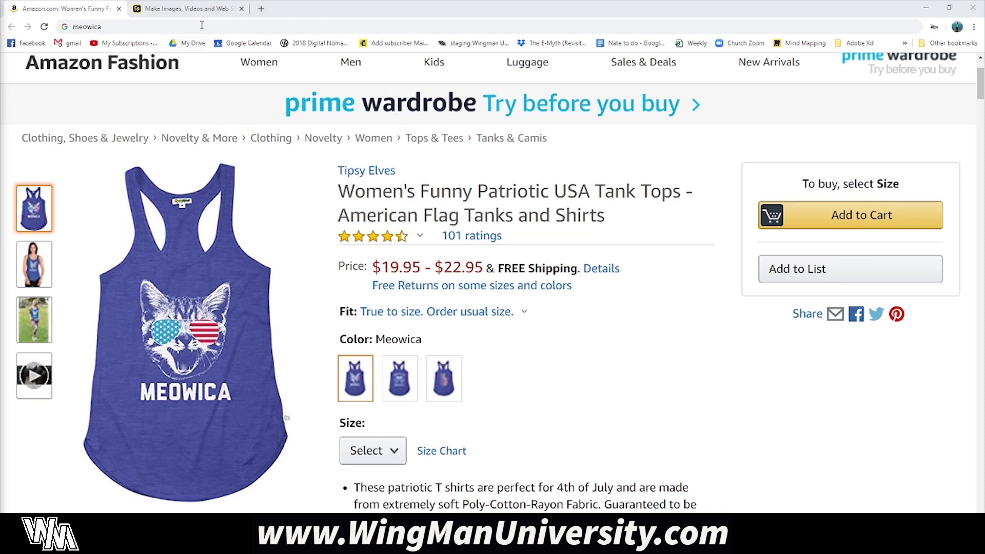
- Switch to the Spark Post design and look at the fonts available for the MEOWICA text
{"action": "key", "text": "ctrl+Tab"}
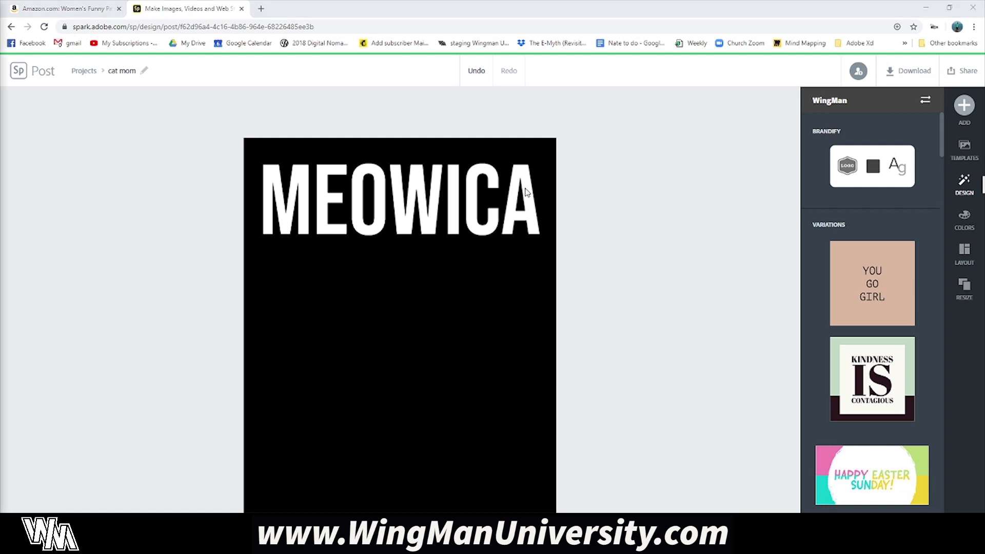
{"action": "left_click", "coordinate": [395, 206]}
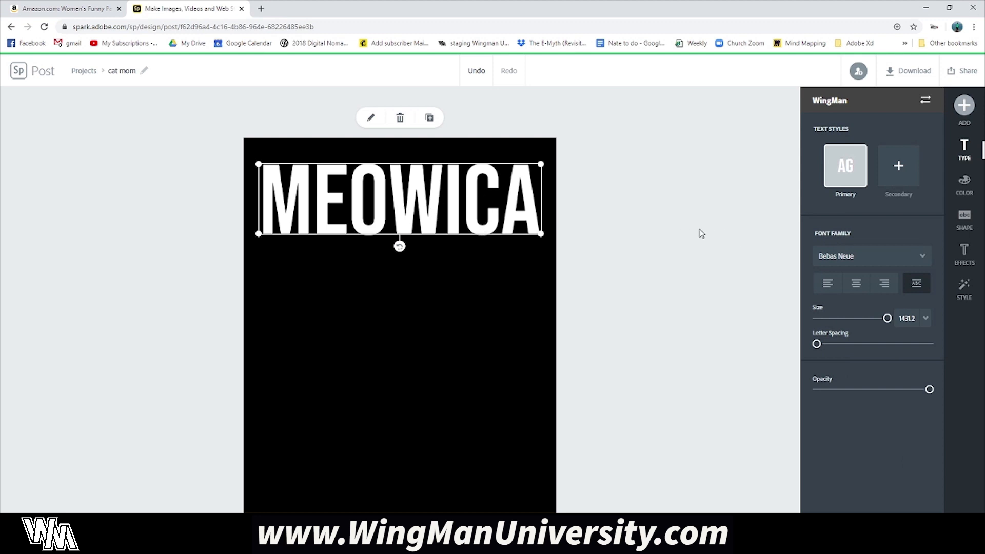
{"action": "left_click", "coordinate": [924, 258]}
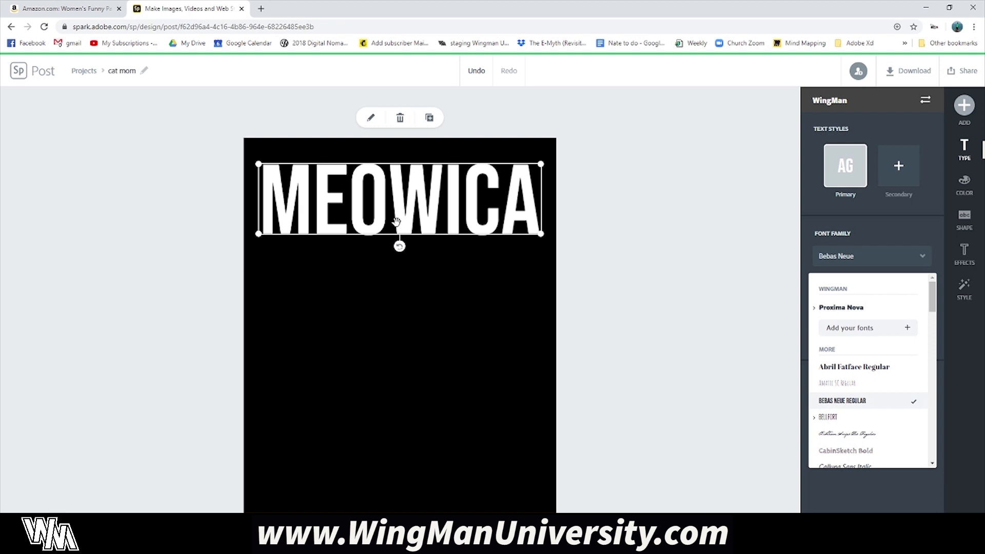
{"action": "left_click", "coordinate": [605, 215]}
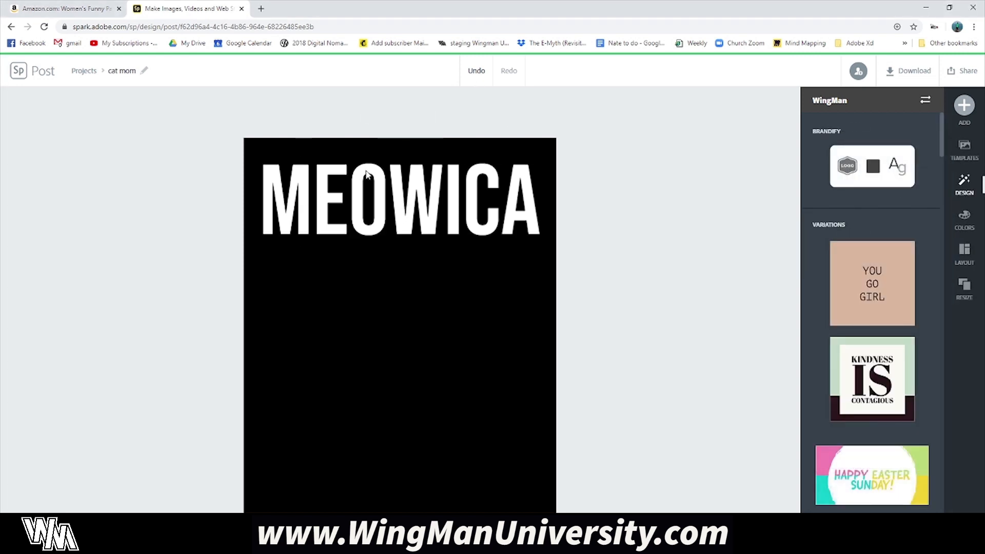
- Arrange the Amazon shirt page and the Spark Post design side by side, with the shirt page narrower and zoomed in on its artwork
{"action": "left_click_drag", "start_coordinate": [177, 15], "coordinate": [178, 95]}
{"action": "left_click_drag", "start_coordinate": [260, 9], "coordinate": [922, 152]}
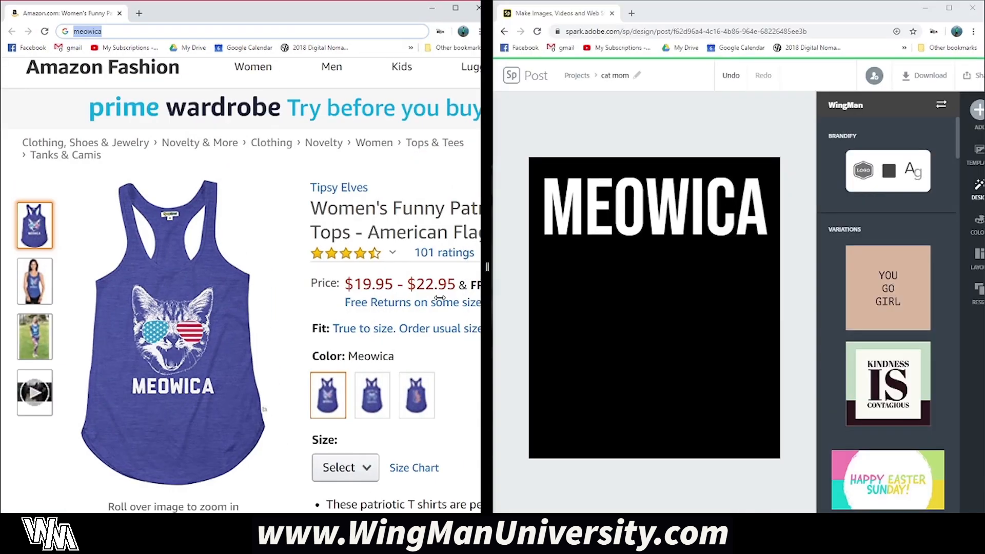
{"action": "left_click_drag", "start_coordinate": [440, 299], "coordinate": [267, 299]}
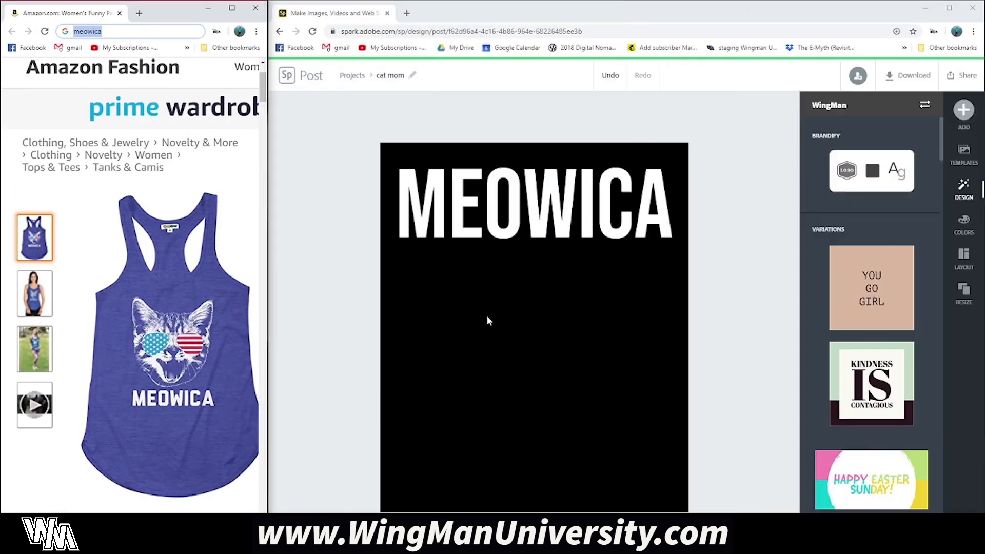
{"action": "mouse_move", "coordinate": [169, 349]}
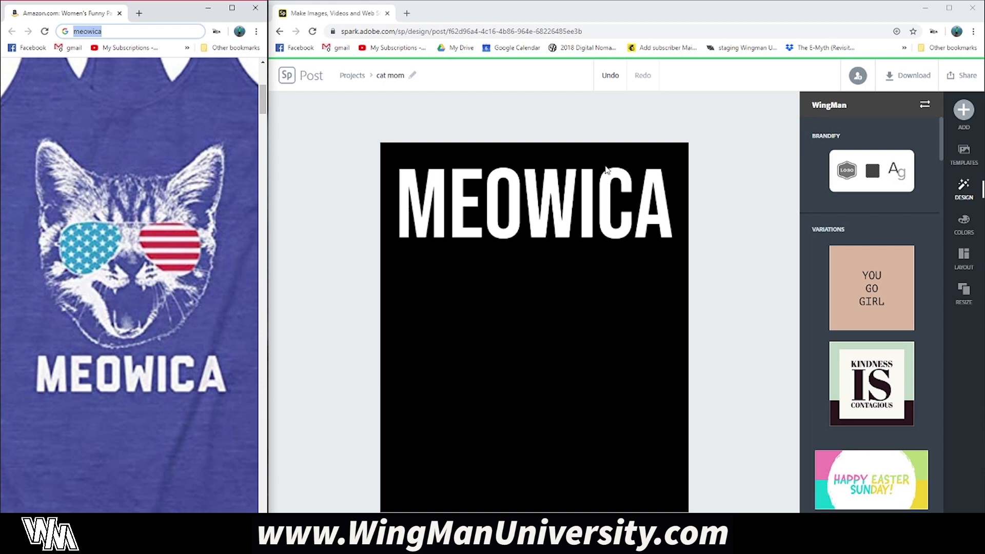
- Move the MEOWICA text down to the lower half of the black canvas
{"action": "left_click", "coordinate": [559, 214]}
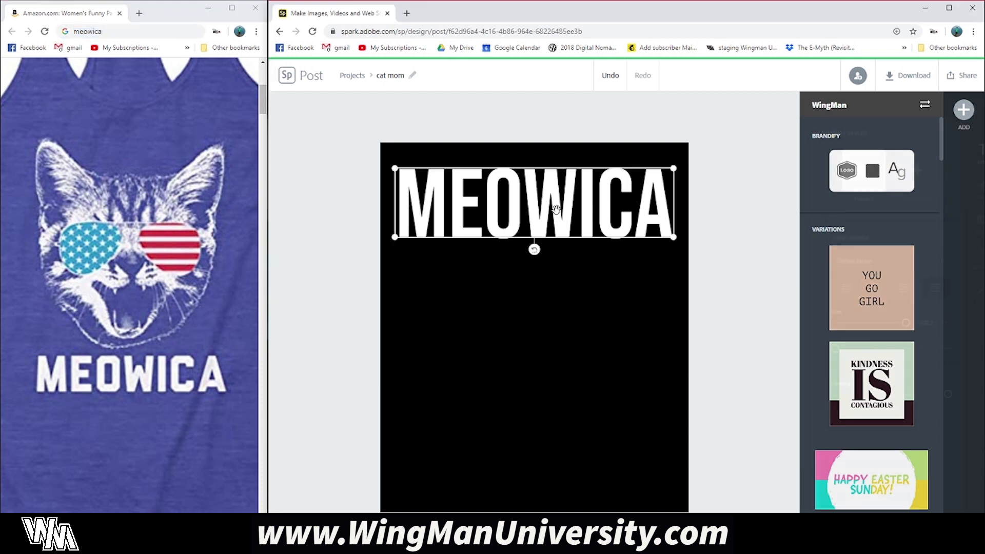
{"action": "left_click_drag", "start_coordinate": [552, 213], "coordinate": [554, 431]}
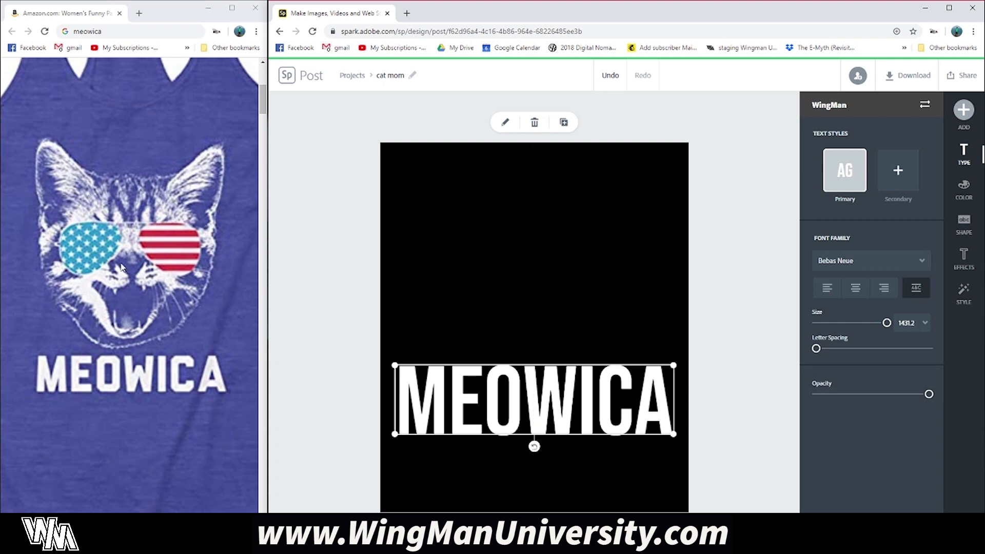
- Add a rectangular American flag icon with stars and stripes, enlarge it and place it above the MEOWICA text
{"action": "left_click", "coordinate": [963, 110]}
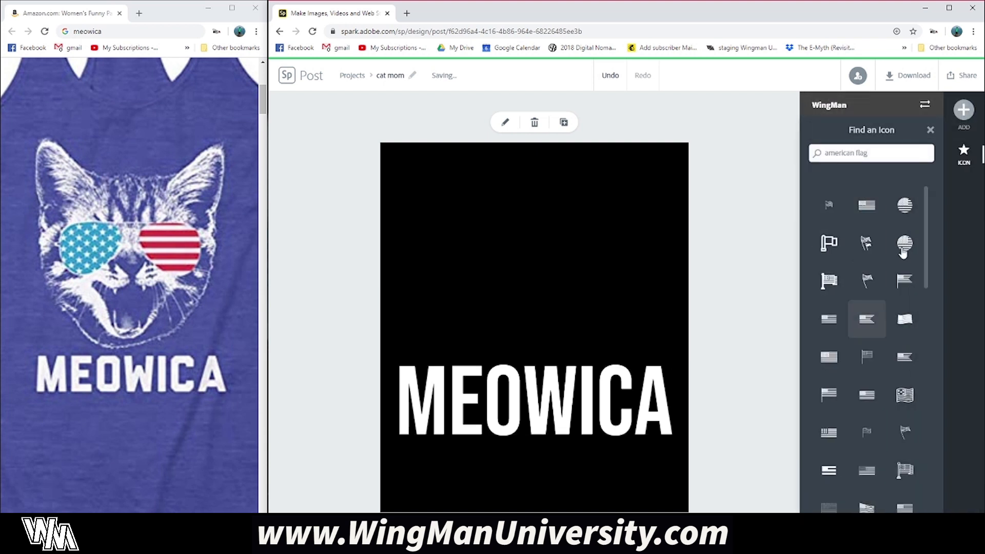
{"action": "left_click", "coordinate": [832, 361]}
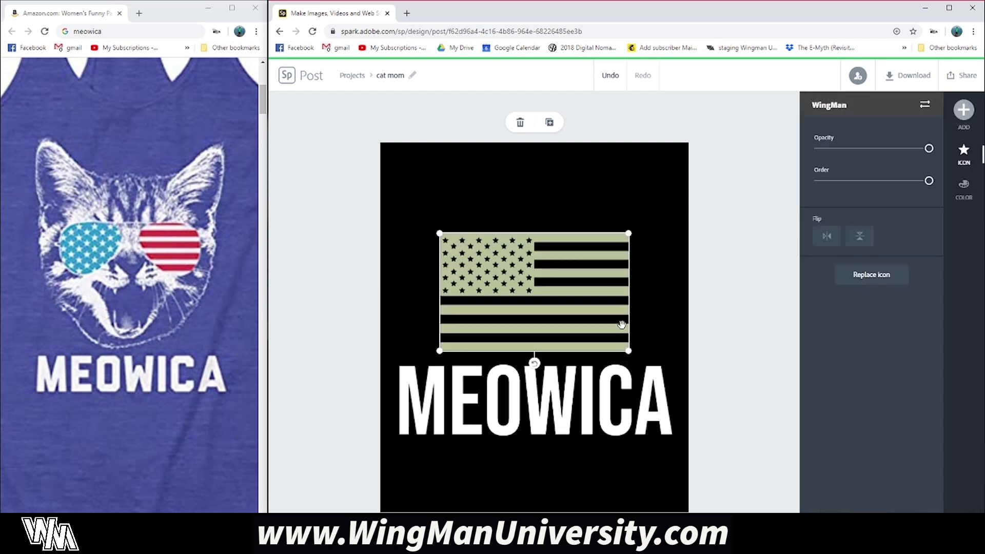
{"action": "left_click_drag", "start_coordinate": [630, 232], "coordinate": [680, 202]}
{"action": "left_click_drag", "start_coordinate": [548, 277], "coordinate": [524, 233]}
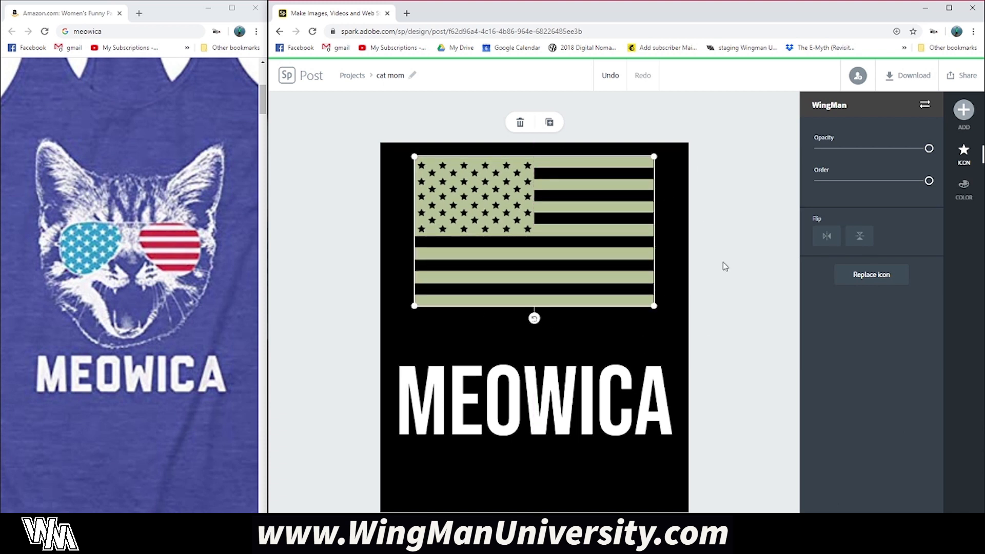
- Try replacing the flag with the waving American flag on a pole, enlarged and centred on the canvas
{"action": "left_click", "coordinate": [858, 277]}
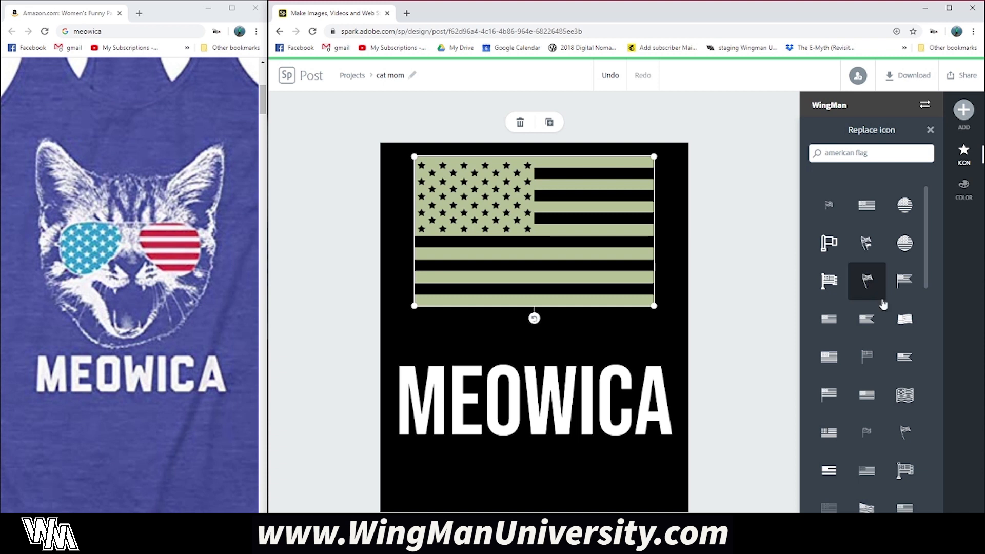
{"action": "left_click", "coordinate": [882, 306]}
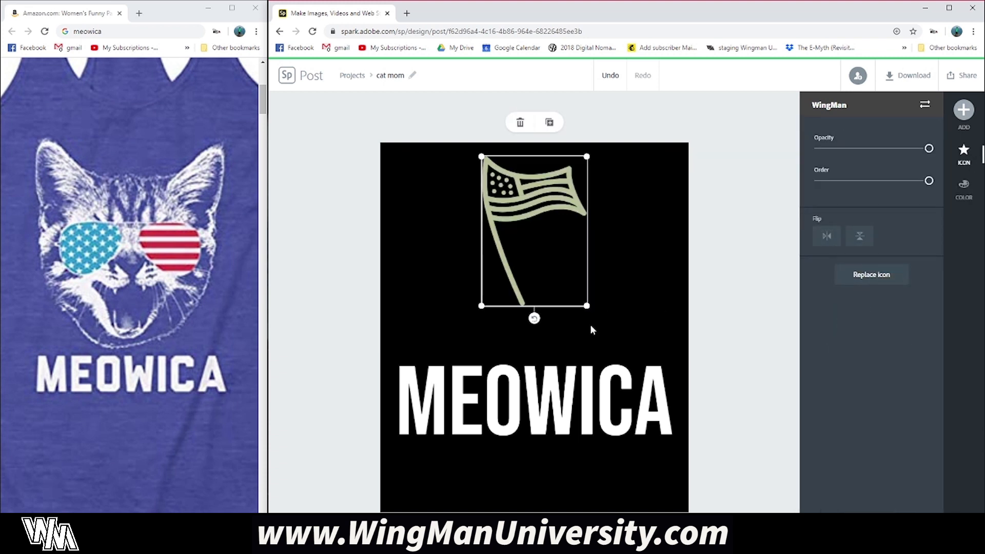
{"action": "left_click_drag", "start_coordinate": [587, 307], "coordinate": [728, 467]}
{"action": "left_click_drag", "start_coordinate": [607, 232], "coordinate": [548, 237]}
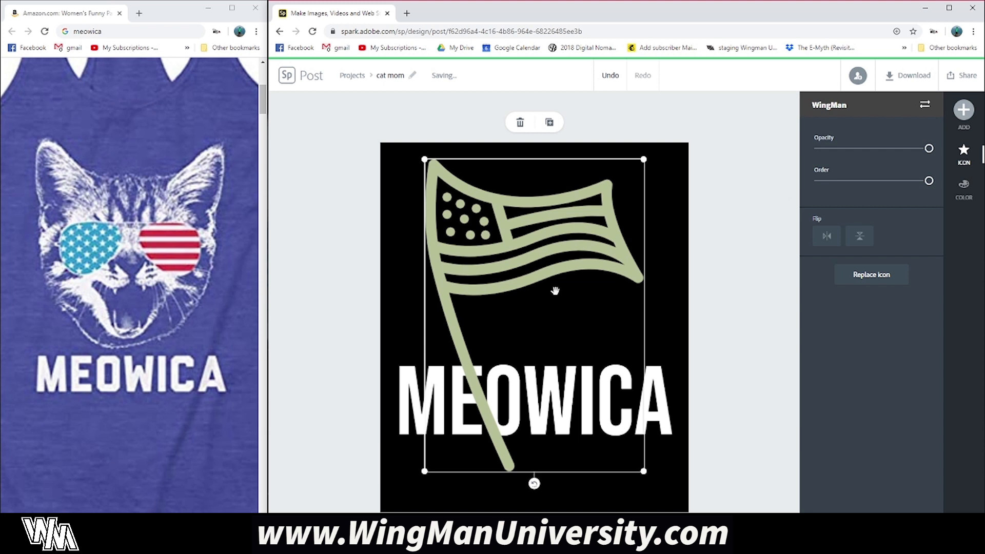
- Replace the icon with the solid wavy flag without stars and scale it above MEOWICA to match the text's width
{"action": "left_click", "coordinate": [895, 279]}
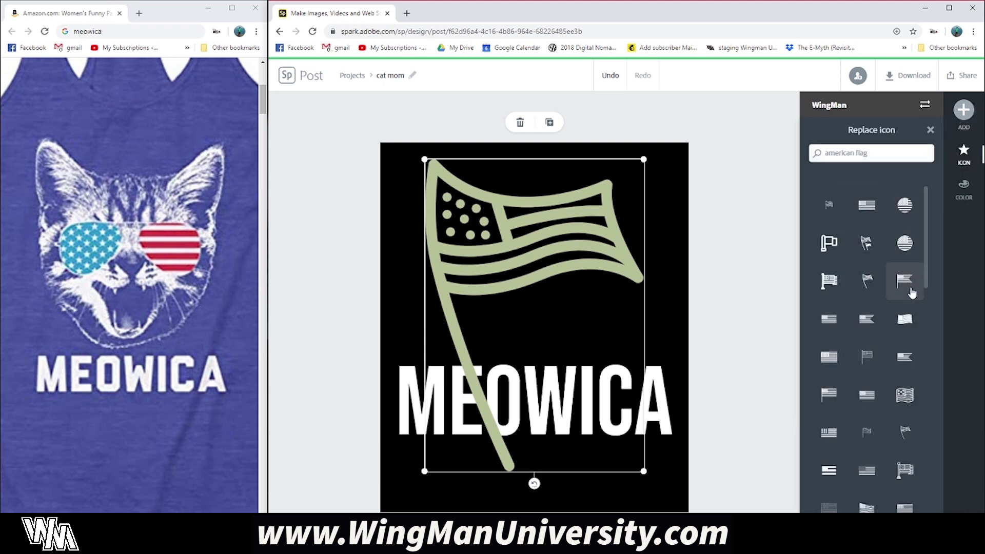
{"action": "left_click", "coordinate": [906, 321]}
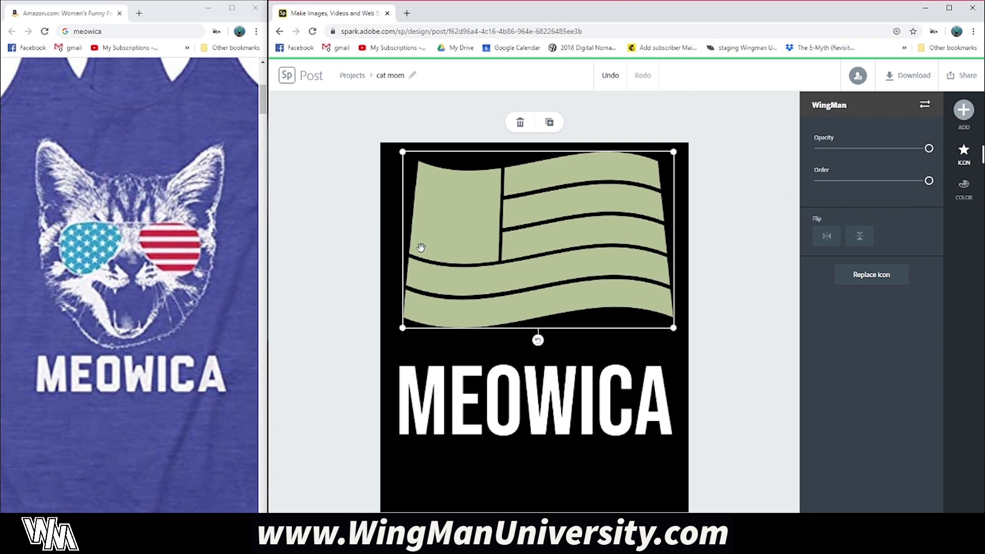
{"action": "left_click_drag", "start_coordinate": [403, 331], "coordinate": [393, 335]}
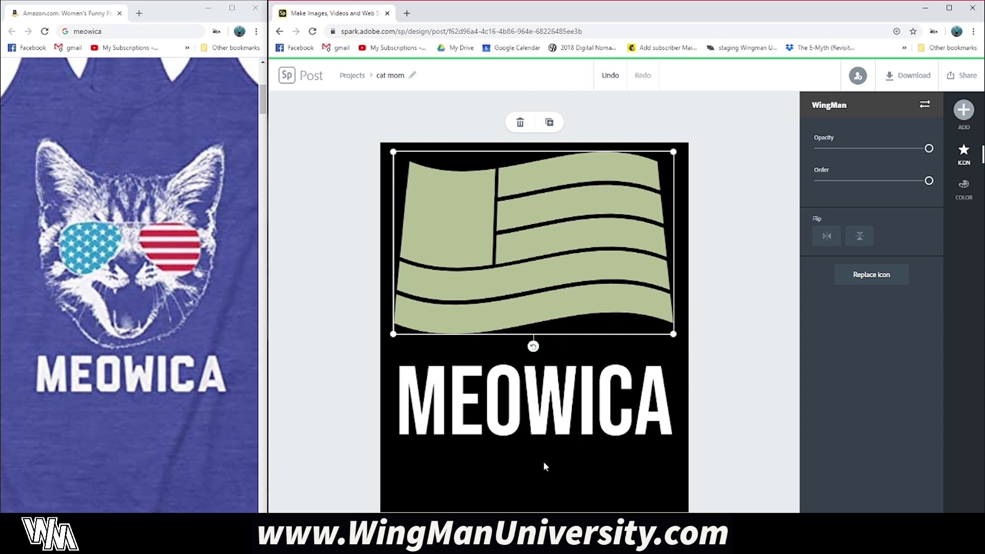
- Recolor the wavy flag icon bright red and deselect it
{"action": "left_click", "coordinate": [595, 405]}
{"action": "left_click", "coordinate": [594, 265]}
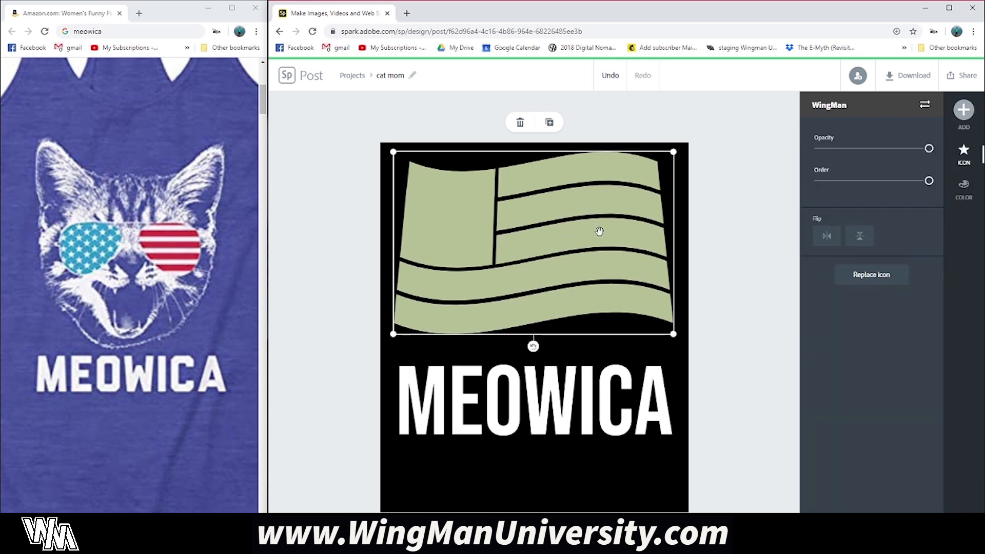
{"action": "left_click", "coordinate": [965, 188]}
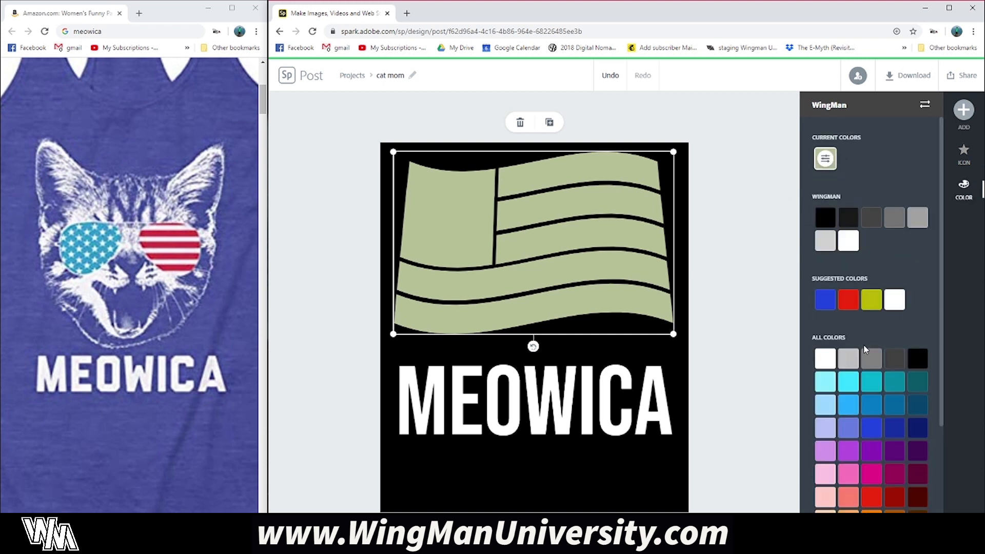
{"action": "left_click", "coordinate": [871, 498]}
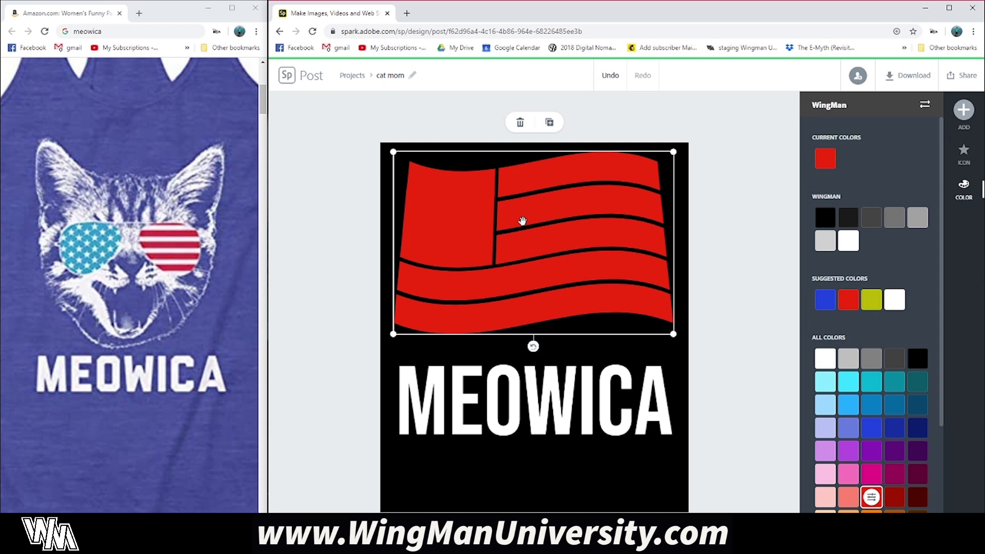
{"action": "left_click", "coordinate": [693, 213]}
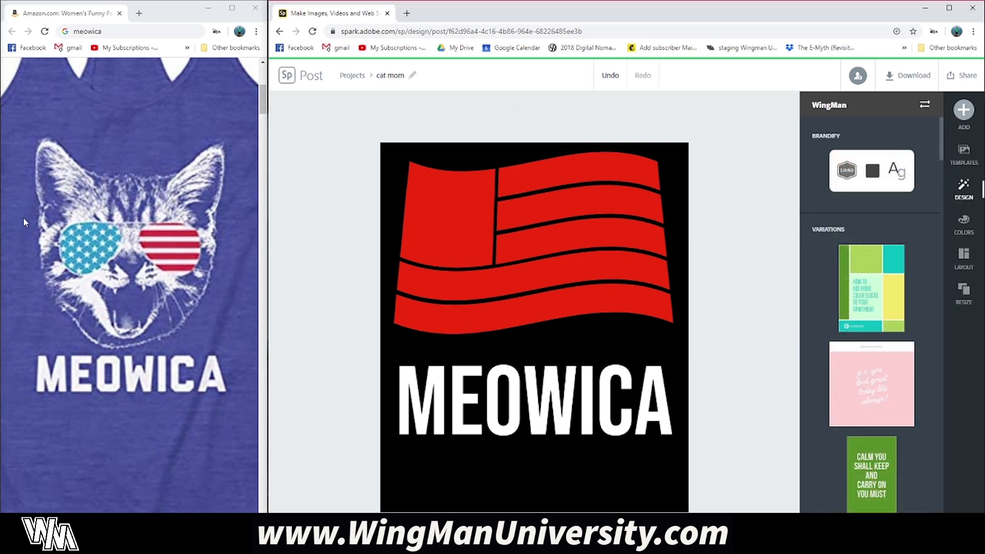
- Start adding another icon, search the icon library for "cat head" and look through the results
{"action": "left_click", "coordinate": [964, 110]}
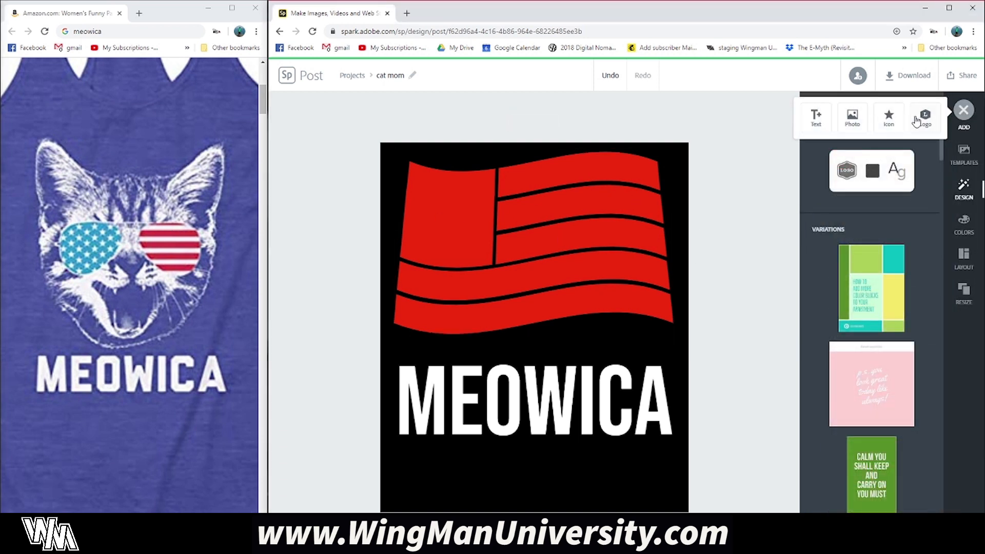
{"action": "left_click", "coordinate": [888, 115]}
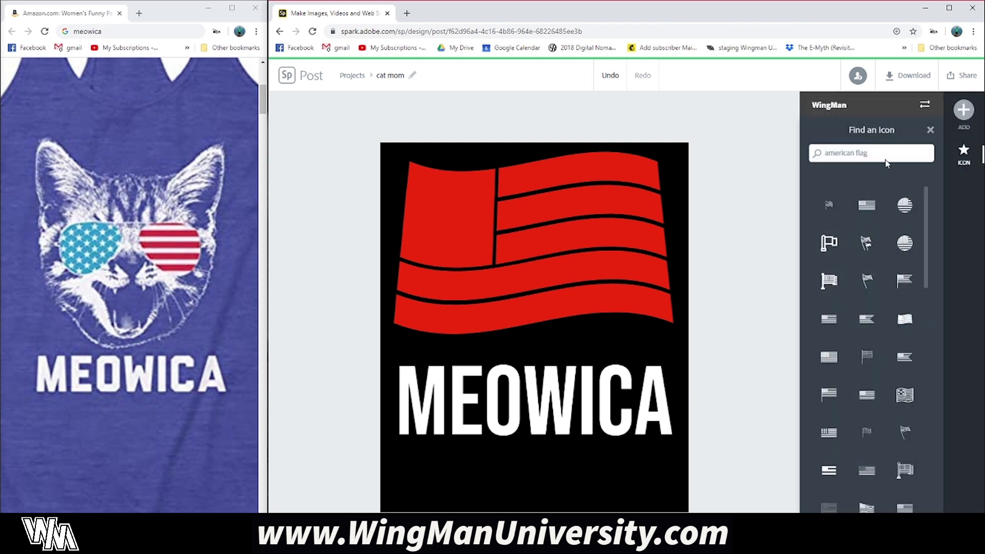
{"action": "left_click", "coordinate": [847, 154]}
{"action": "type", "text": "cat"}
{"action": "key", "text": "Return"}
{"action": "scroll", "coordinate": [883, 280], "scroll_direction": "down", "scroll_amount": 1}
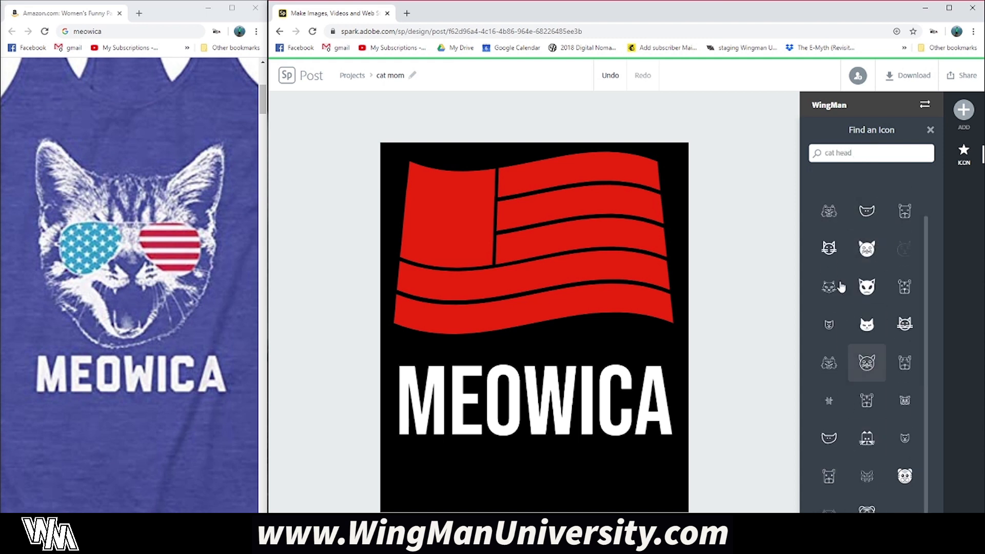
{"action": "scroll", "coordinate": [867, 333], "scroll_direction": "up", "scroll_amount": 1}
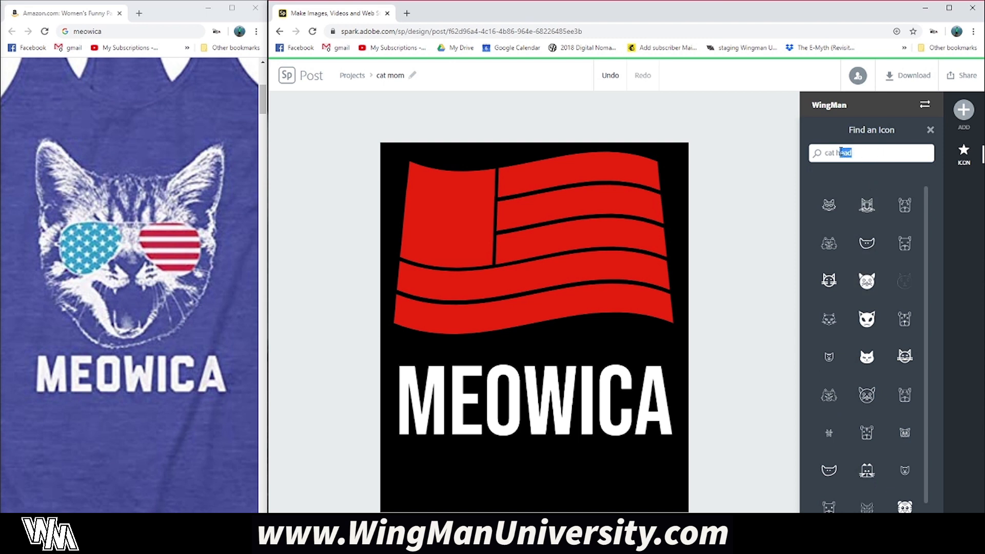
- Search the icon library for "cat" and look through the results for a suitable cat face
{"action": "key", "text": "BackSpace"}
{"action": "key", "text": "Return"}
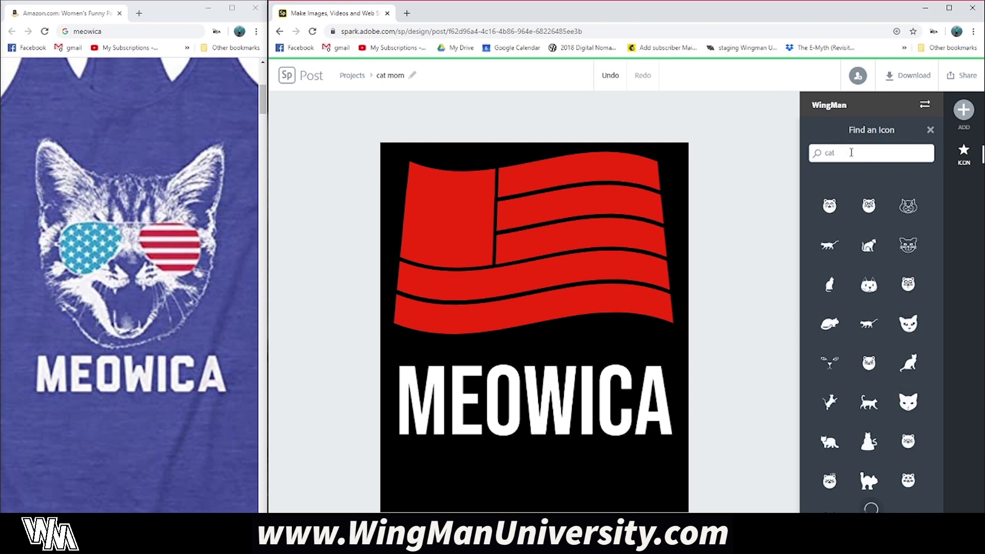
{"action": "scroll", "coordinate": [872, 308], "scroll_direction": "down", "scroll_amount": 5}
{"action": "scroll", "coordinate": [882, 331], "scroll_direction": "down", "scroll_amount": 8}
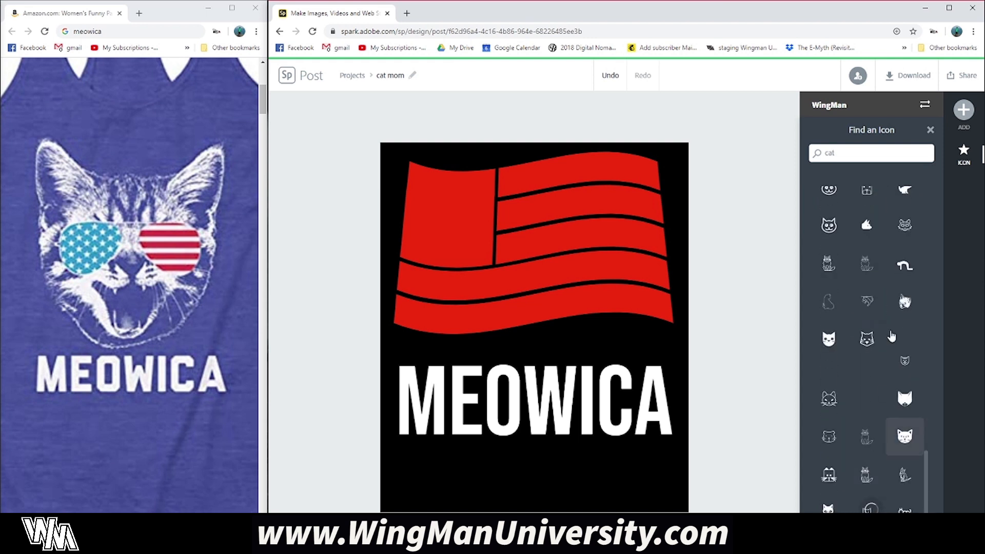
{"action": "scroll", "coordinate": [885, 355], "scroll_direction": "up", "scroll_amount": 2}
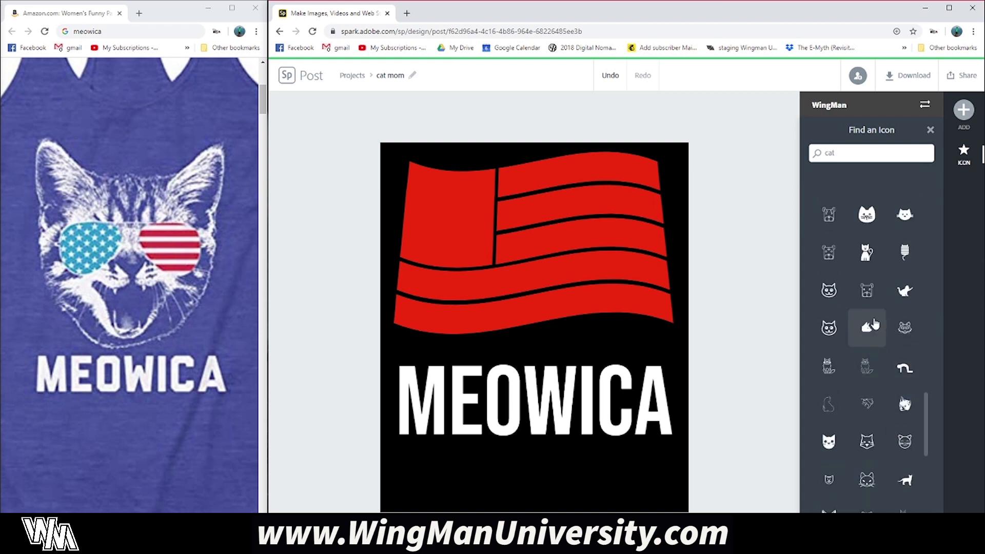
{"action": "scroll", "coordinate": [873, 296], "scroll_direction": "up", "scroll_amount": 4}
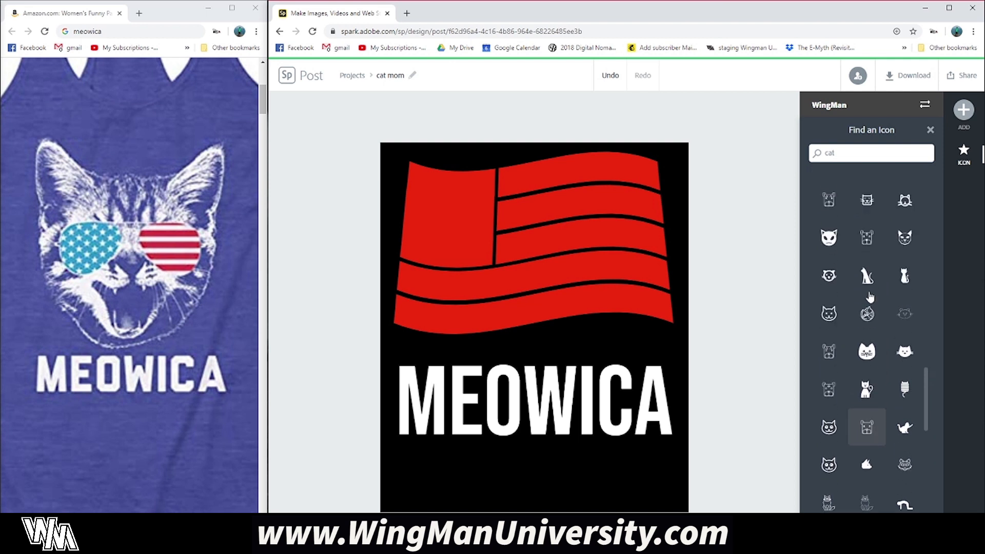
{"action": "scroll", "coordinate": [888, 301], "scroll_direction": "up", "scroll_amount": 5}
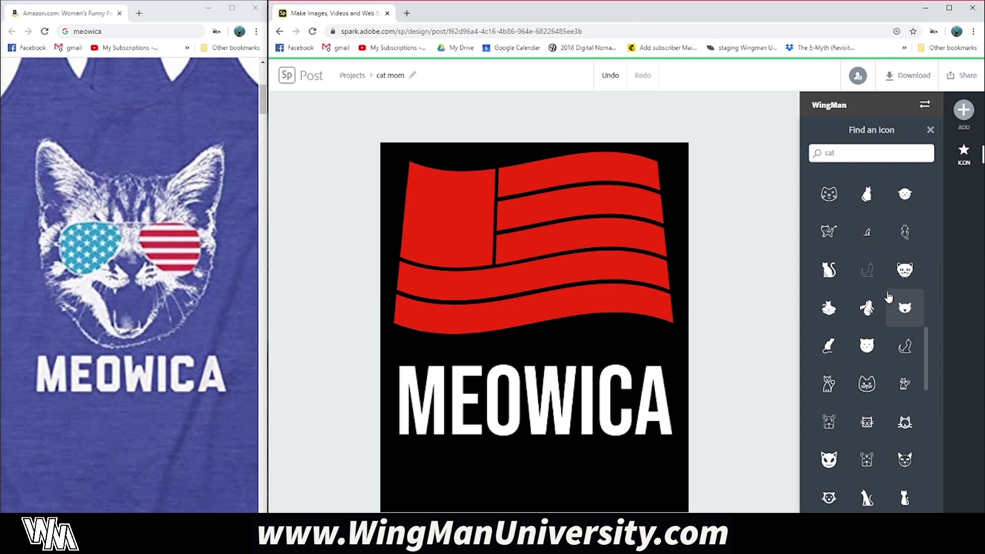
{"action": "scroll", "coordinate": [889, 302], "scroll_direction": "up", "scroll_amount": 3}
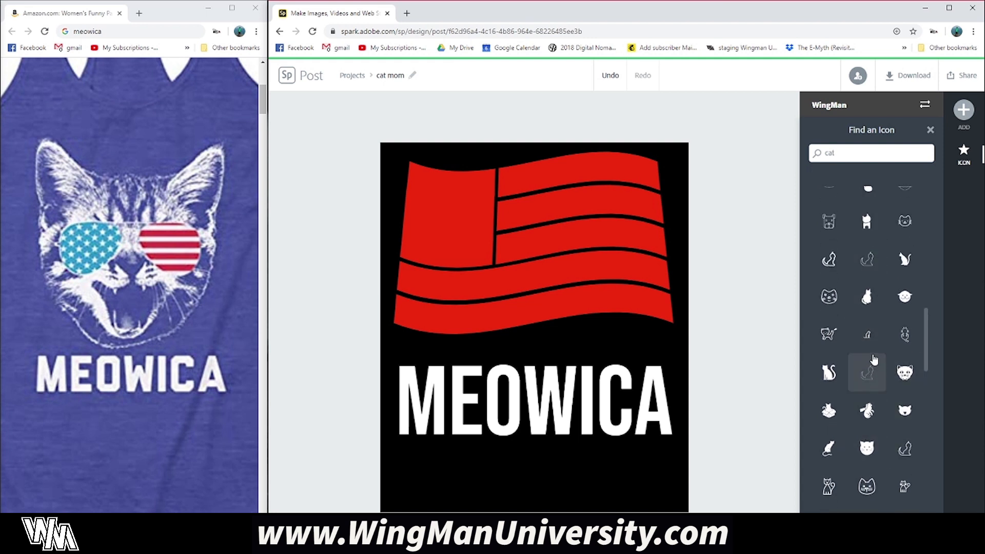
{"action": "scroll", "coordinate": [874, 359], "scroll_direction": "up", "scroll_amount": 4}
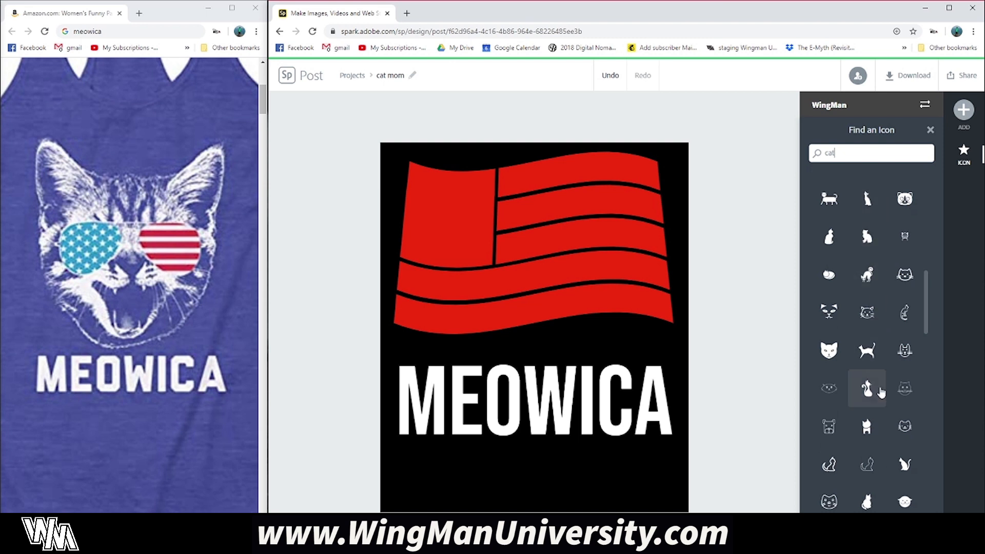
{"action": "scroll", "coordinate": [879, 375], "scroll_direction": "up", "scroll_amount": 5}
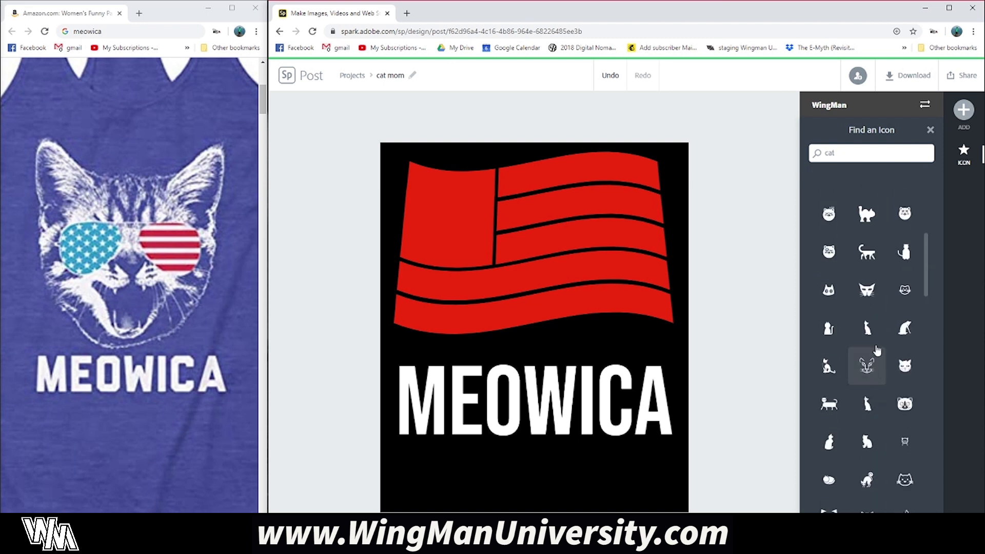
{"action": "scroll", "coordinate": [877, 329], "scroll_direction": "up", "scroll_amount": 3}
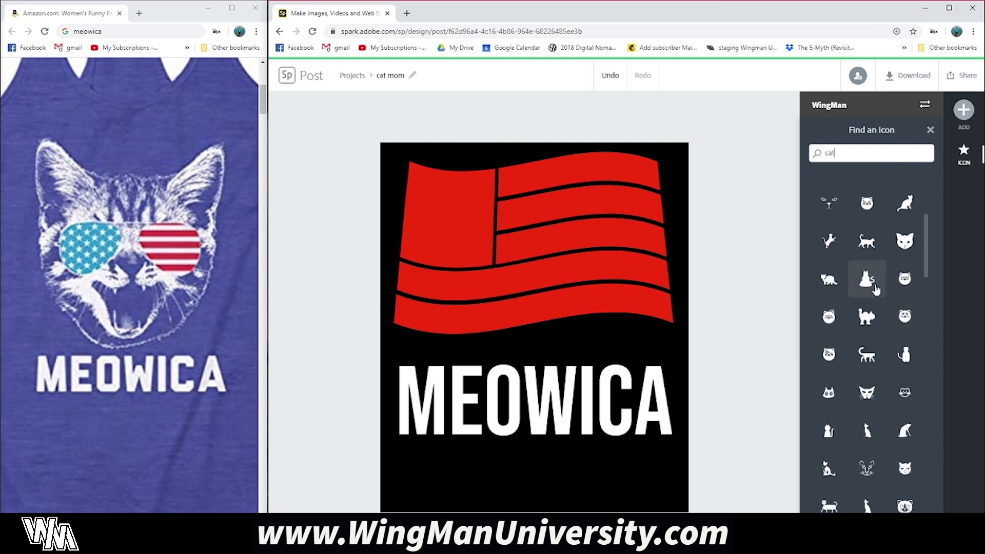
{"action": "scroll", "coordinate": [878, 298], "scroll_direction": "up", "scroll_amount": 3}
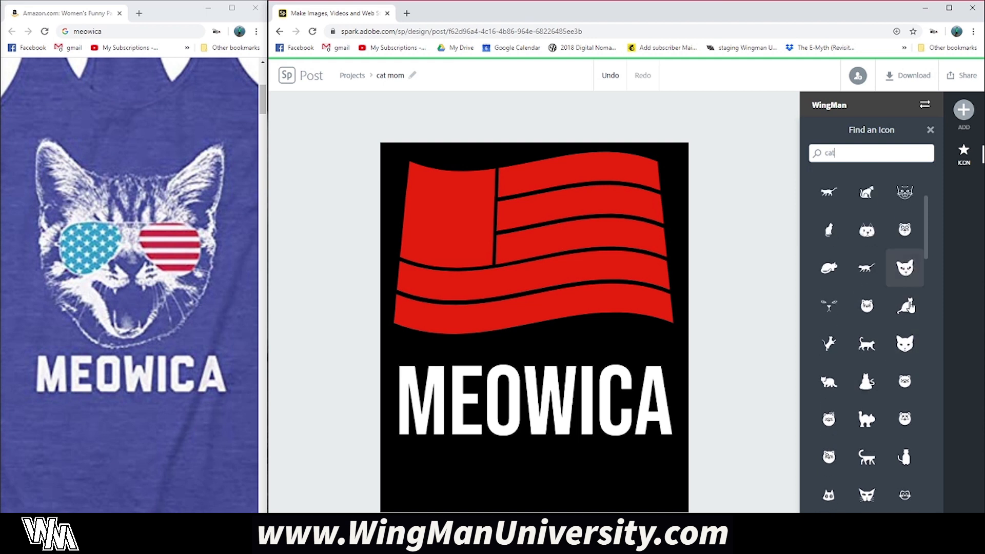
{"action": "scroll", "coordinate": [906, 310], "scroll_direction": "up", "scroll_amount": 2}
- Add the tilted, narrow-eyed cat head icon, enlarge it and place it over the flag's upper-left area
{"action": "left_click", "coordinate": [898, 327]}
{"action": "left_click_drag", "start_coordinate": [598, 371], "coordinate": [638, 418]}
{"action": "left_click_drag", "start_coordinate": [568, 358], "coordinate": [507, 262]}
- Replace the icon with the front-facing solid cat head, enlarge it slightly and centre it over the flag
{"action": "left_click", "coordinate": [872, 278]}
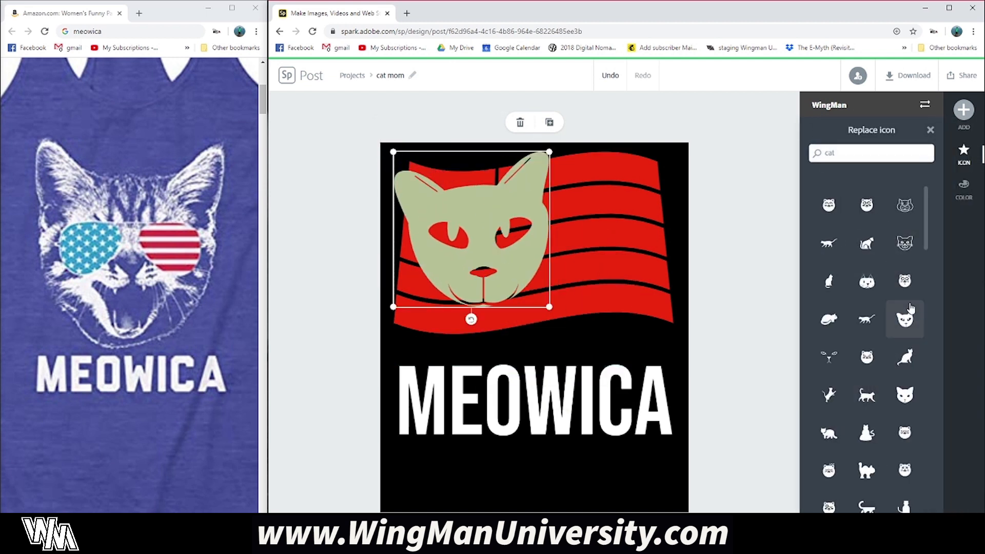
{"action": "scroll", "coordinate": [911, 308], "scroll_direction": "down", "scroll_amount": 1}
{"action": "left_click", "coordinate": [906, 344]}
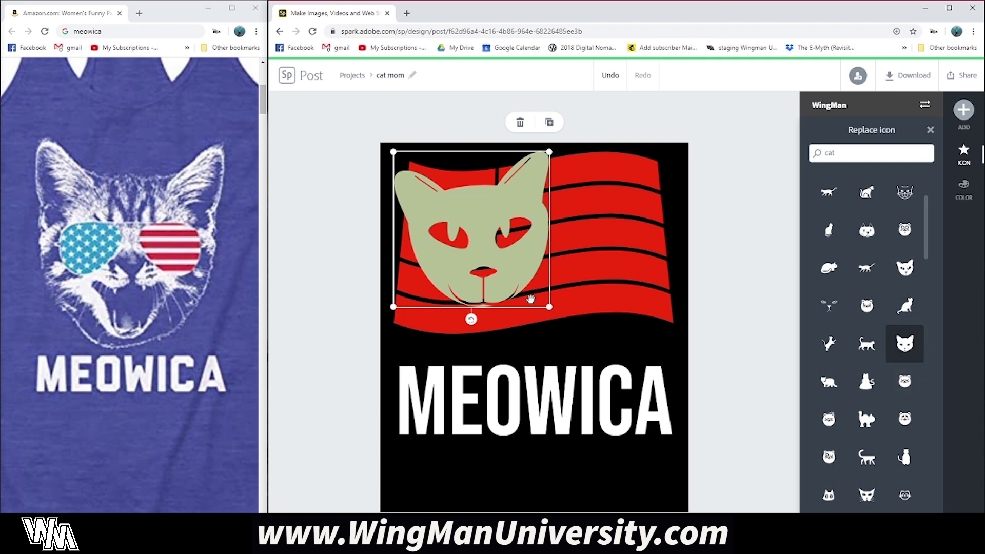
{"action": "left_click_drag", "start_coordinate": [549, 307], "coordinate": [573, 319]}
{"action": "left_click_drag", "start_coordinate": [491, 257], "coordinate": [538, 287]}
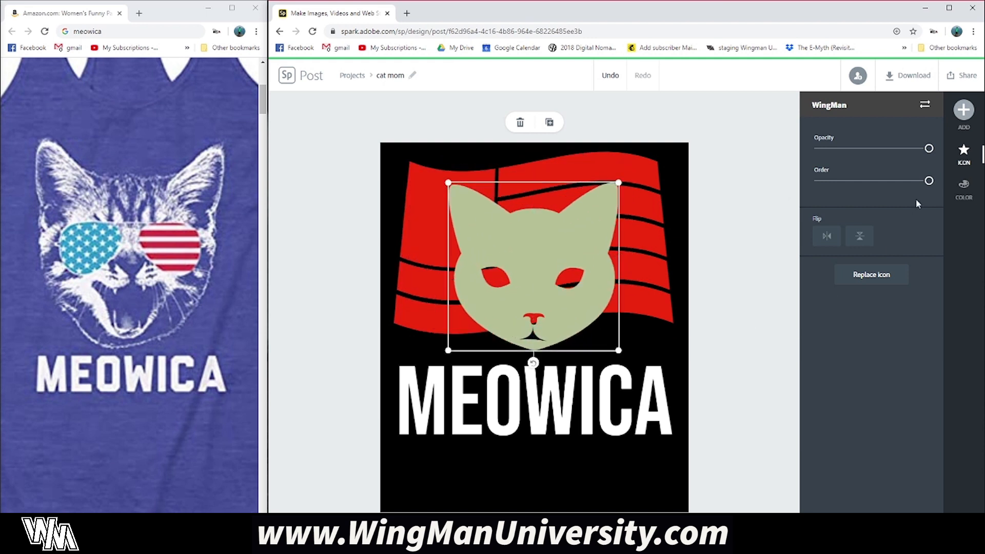
- Recolor the cat head white and shrink it to fit centred inside the flag's upper-left square
{"action": "left_click", "coordinate": [964, 185]}
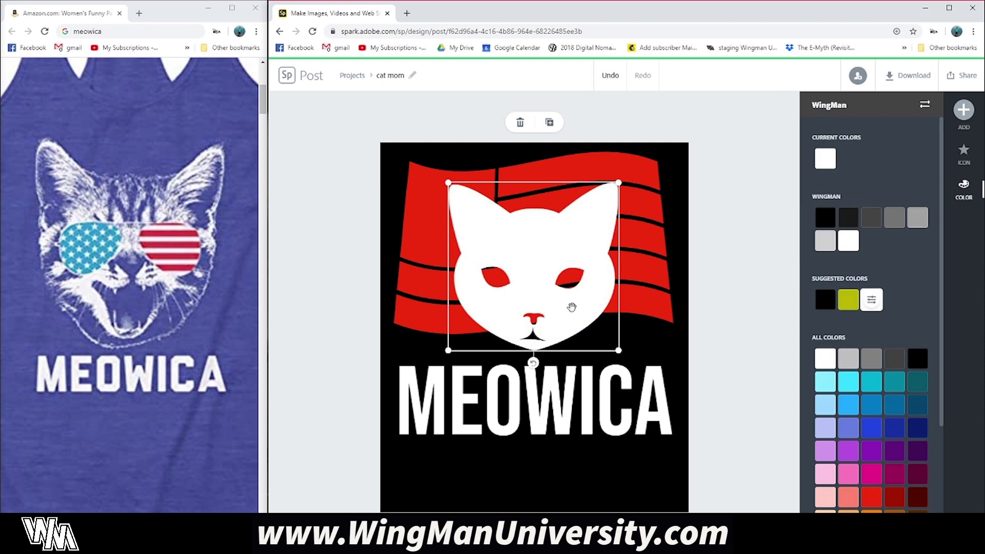
{"action": "left_click_drag", "start_coordinate": [558, 296], "coordinate": [557, 267]}
{"action": "left_click_drag", "start_coordinate": [619, 320], "coordinate": [578, 280]}
{"action": "left_click_drag", "start_coordinate": [529, 218], "coordinate": [544, 237]}
{"action": "left_click_drag", "start_coordinate": [594, 305], "coordinate": [456, 230]}
{"action": "left_click_drag", "start_coordinate": [493, 258], "coordinate": [478, 243]}
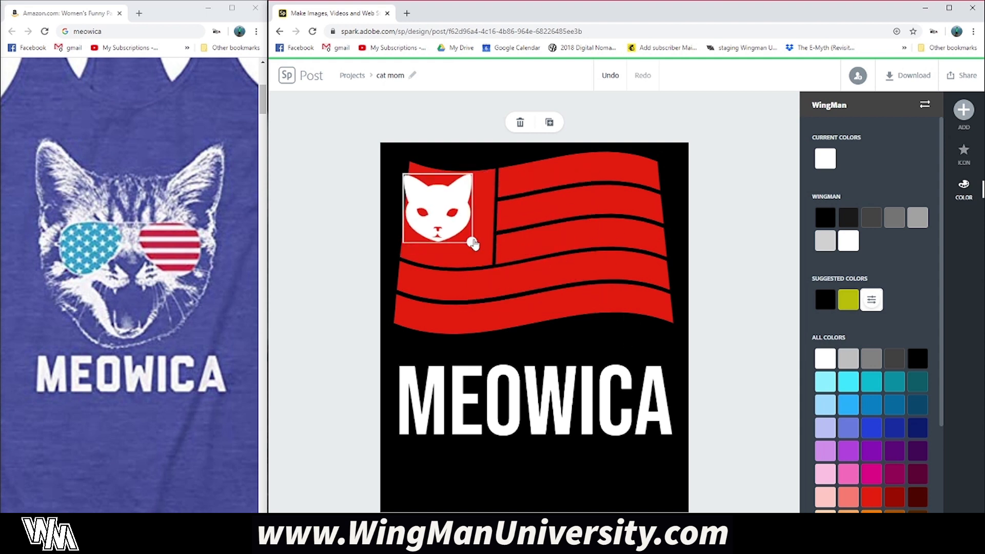
{"action": "left_click_drag", "start_coordinate": [447, 211], "coordinate": [454, 216]}
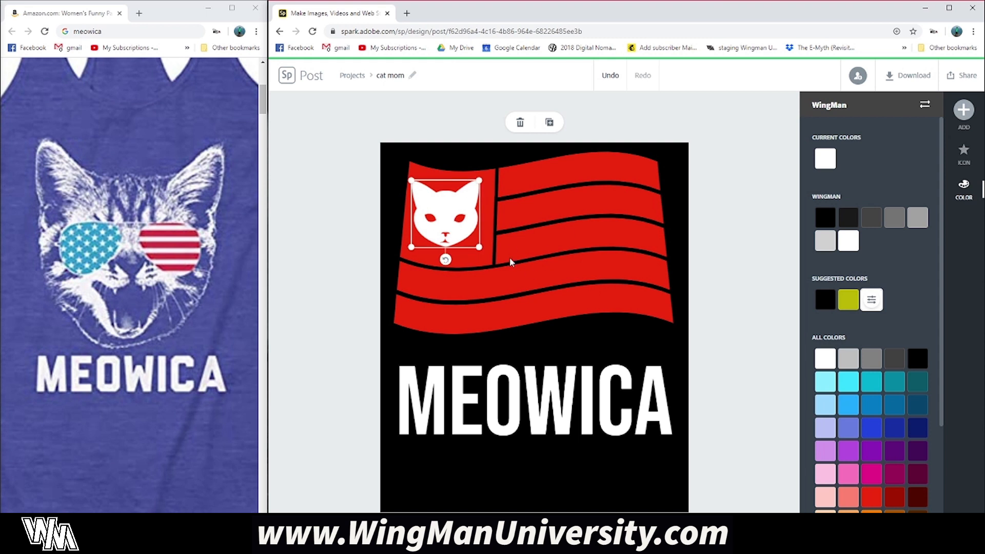
{"action": "left_click_drag", "start_coordinate": [479, 248], "coordinate": [486, 253]}
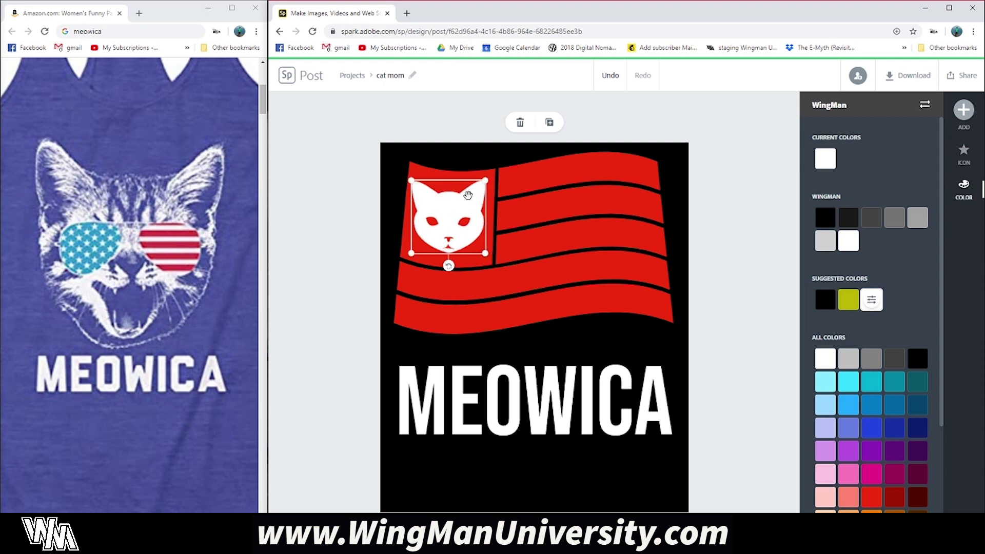
{"action": "left_click", "coordinate": [610, 347]}
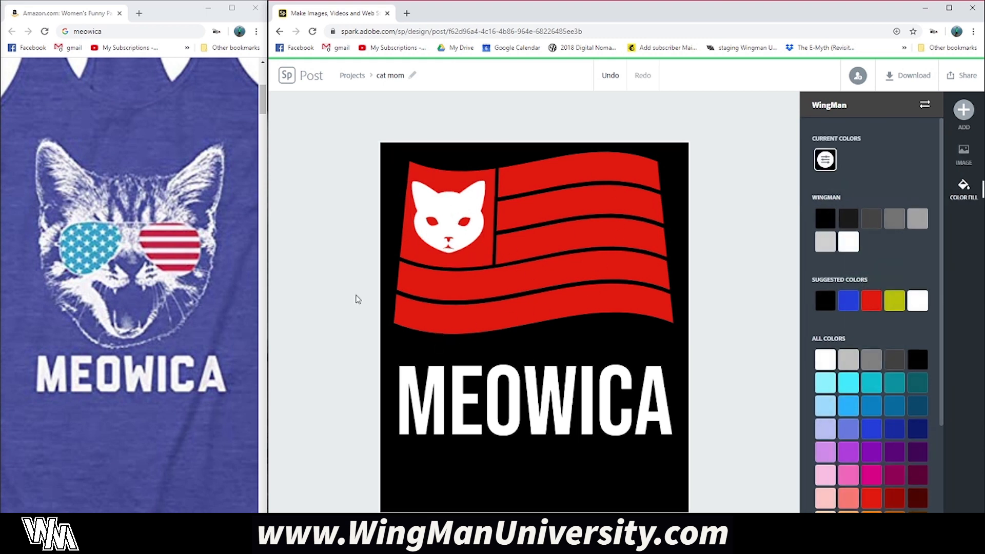
- Move the MEOWICA text up to sit just beneath the flag and deselect it
{"action": "left_click", "coordinate": [550, 402]}
{"action": "mouse_move", "coordinate": [550, 401]}
{"action": "left_mouse_down"}
{"action": "mouse_move", "coordinate": [550, 386]}
{"action": "mouse_move", "coordinate": [550, 394]}
{"action": "left_mouse_up"}
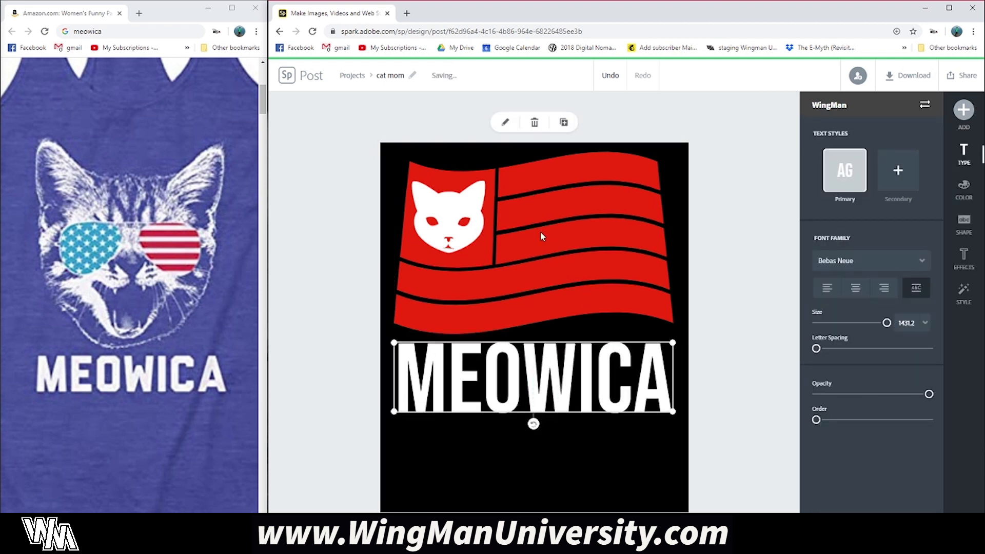
{"action": "left_click", "coordinate": [581, 455]}
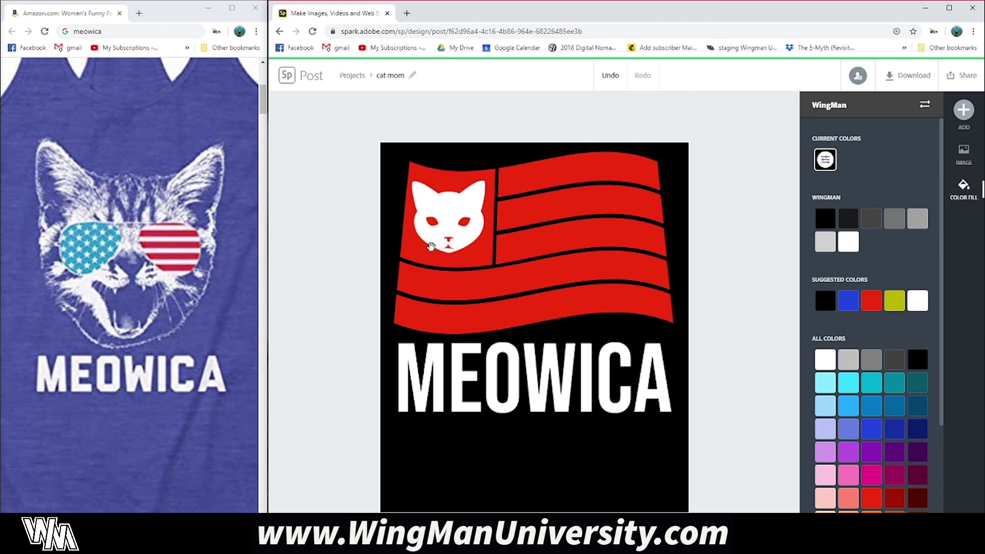
- Recolor the cat head icon black and deselect it
{"action": "left_click", "coordinate": [465, 231]}
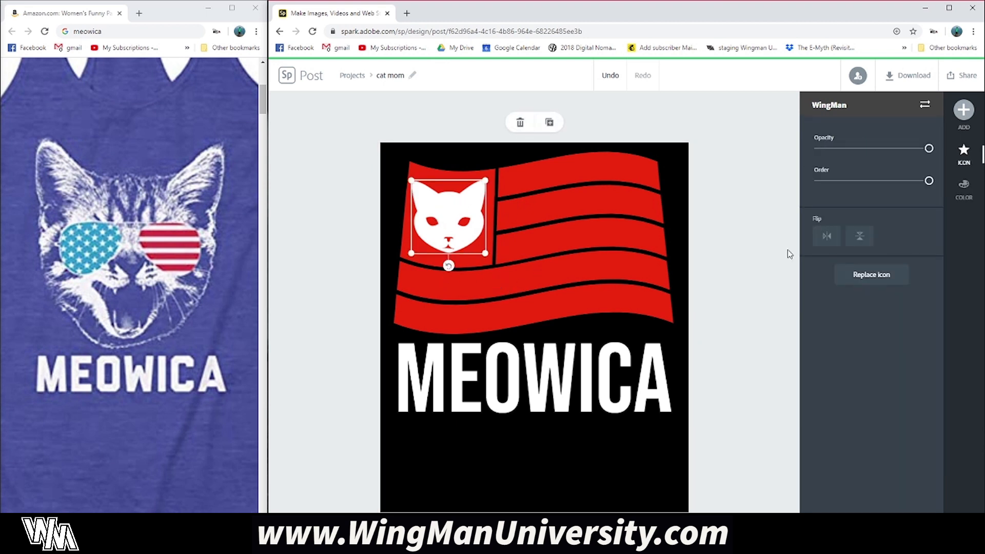
{"action": "left_click", "coordinate": [964, 192]}
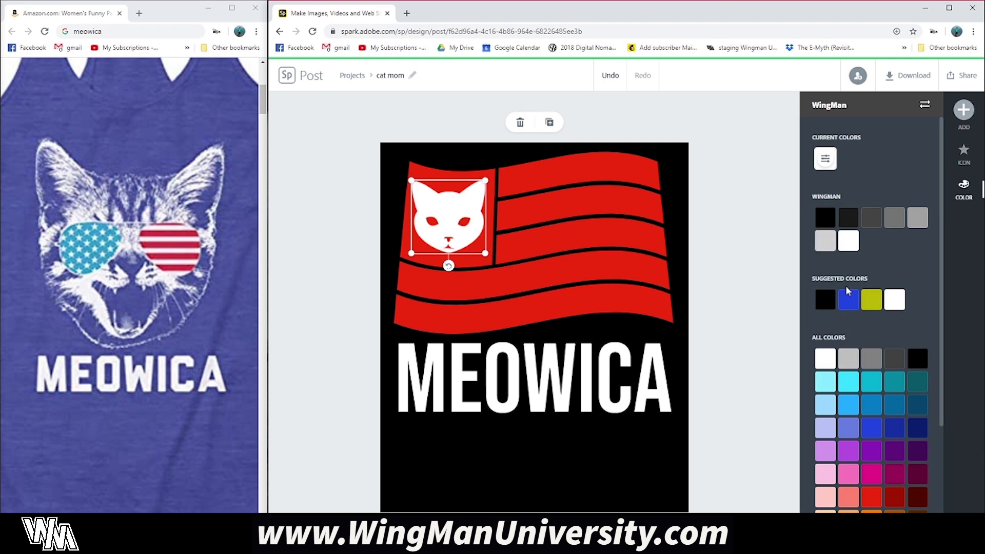
{"action": "left_click", "coordinate": [829, 304]}
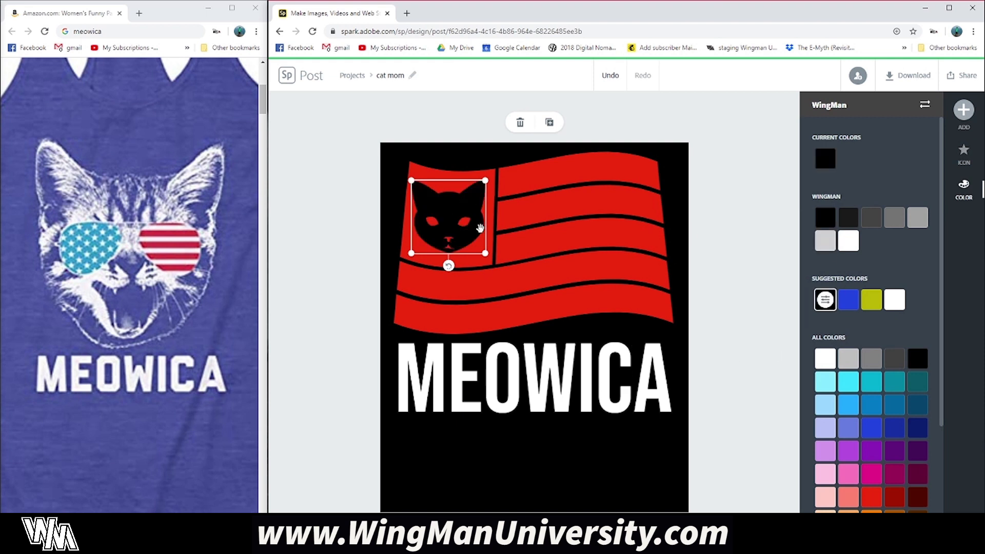
{"action": "left_click", "coordinate": [630, 339]}
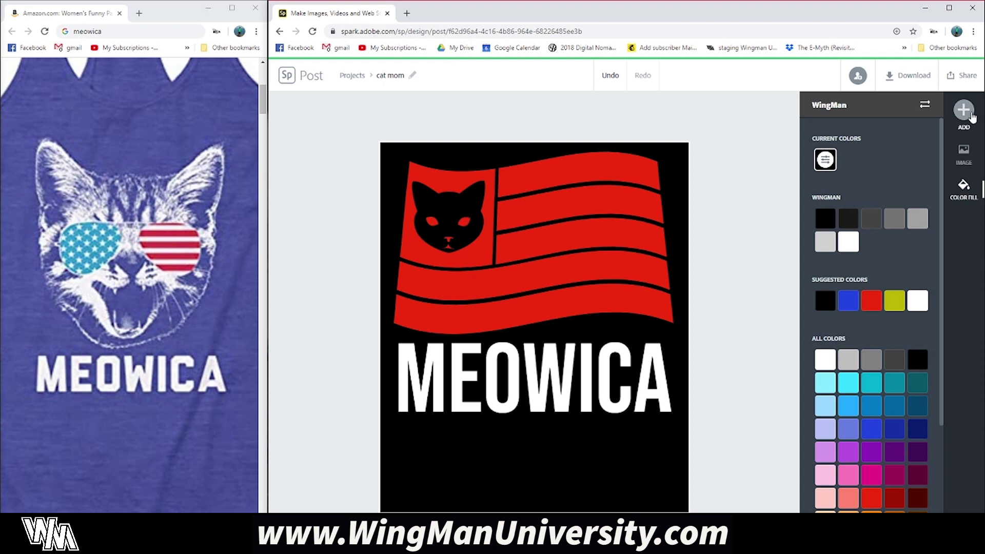
- Add a solid circle icon found by searching "circle", shrink it and centre it over the cat's face
{"action": "left_click", "coordinate": [964, 110]}
{"action": "left_click", "coordinate": [888, 119]}
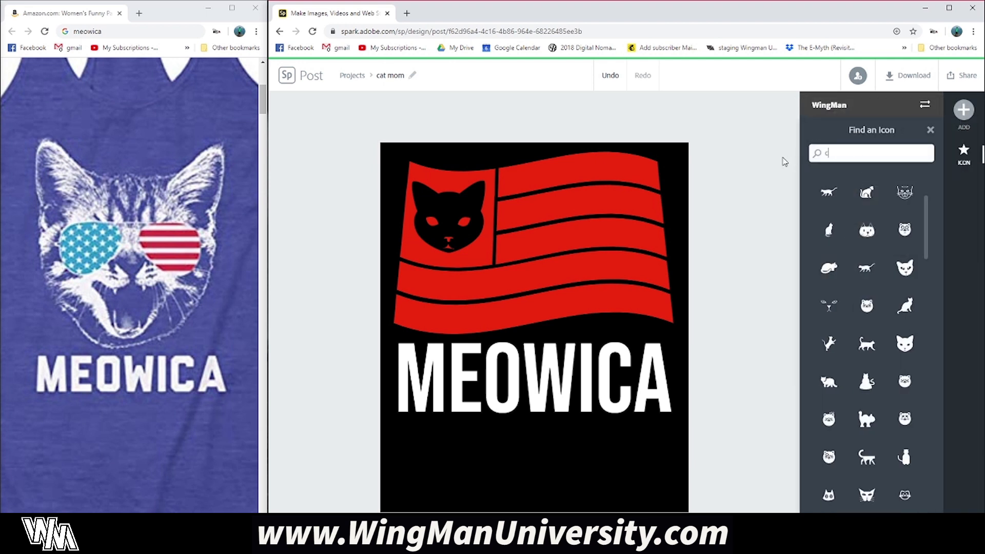
{"action": "type", "text": "circle"}
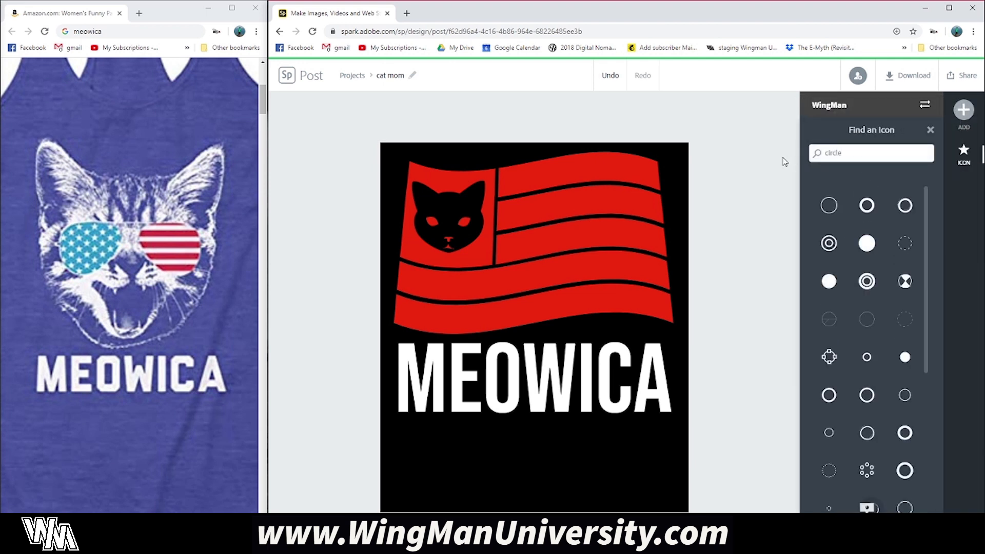
{"action": "left_click", "coordinate": [866, 243]}
{"action": "left_click_drag", "start_coordinate": [589, 255], "coordinate": [529, 208]}
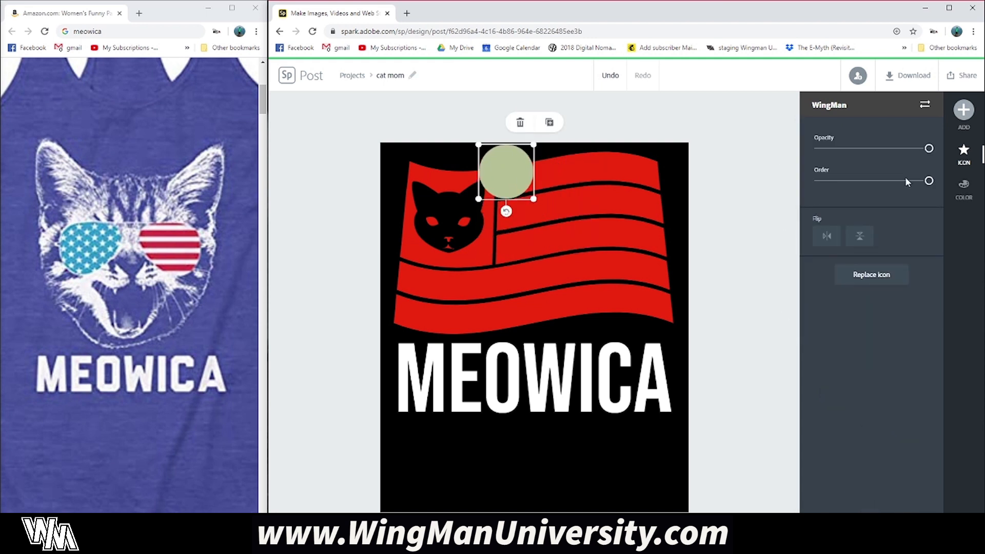
{"action": "left_click_drag", "start_coordinate": [502, 174], "coordinate": [440, 211]}
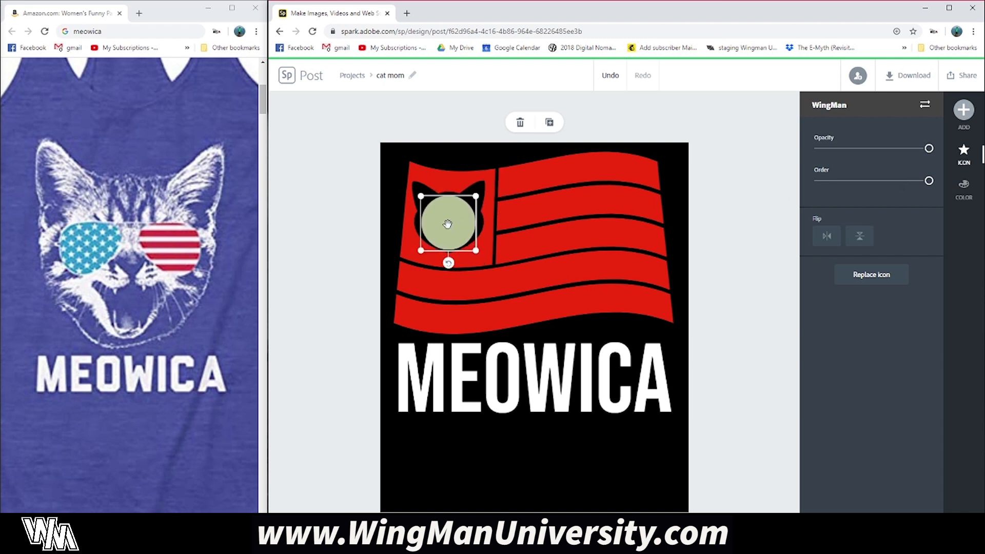
{"action": "left_click", "coordinate": [740, 217]}
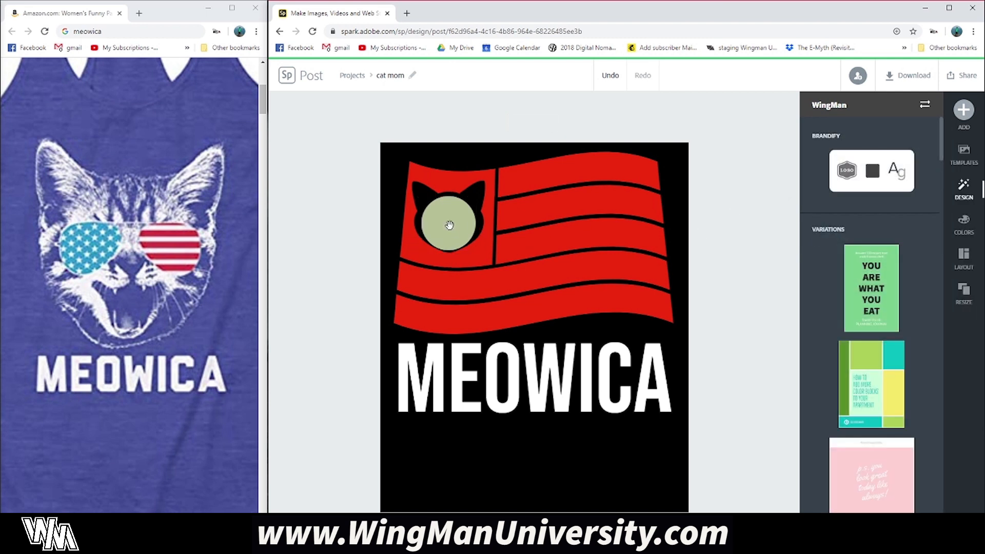
- Recolor the circle white and set its layer order to 3, behind the cat head
{"action": "left_click", "coordinate": [450, 225]}
{"action": "left_click", "coordinate": [963, 190]}
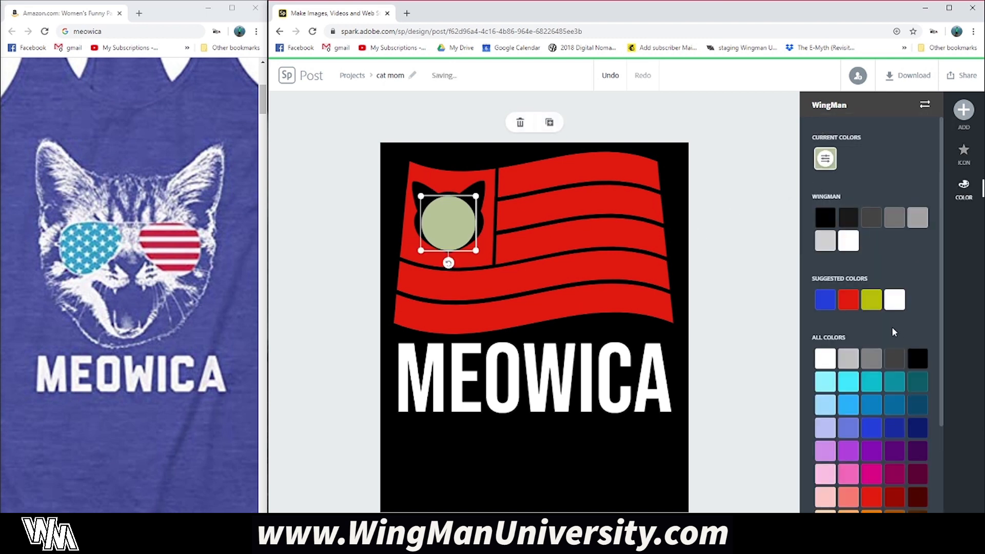
{"action": "left_click", "coordinate": [818, 359]}
{"action": "left_click", "coordinate": [964, 154]}
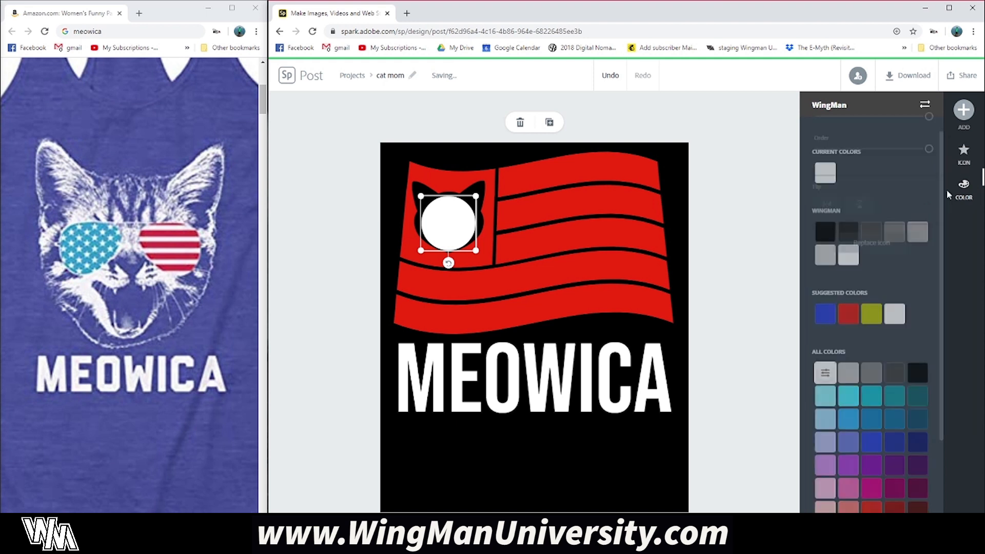
{"action": "left_click_drag", "start_coordinate": [928, 186], "coordinate": [893, 186]}
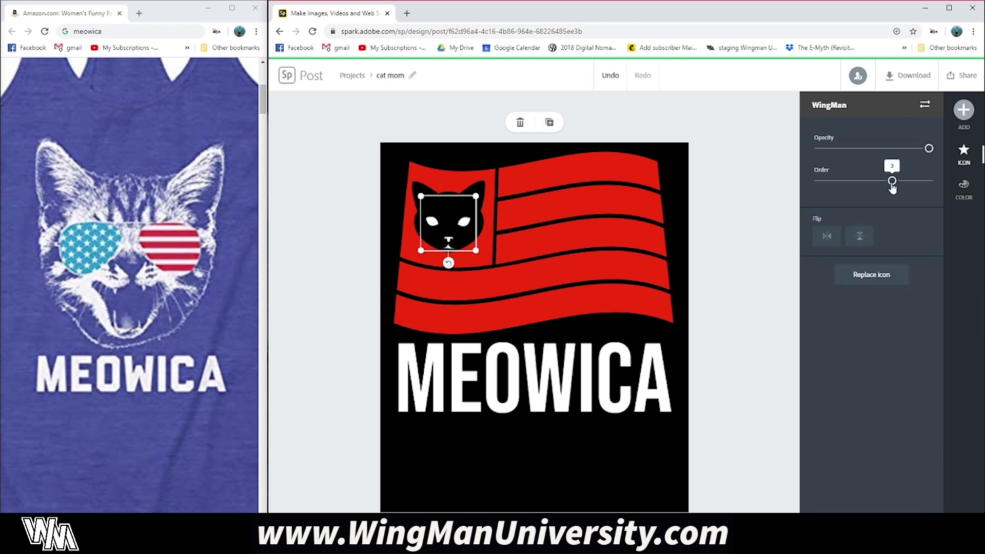
{"action": "left_click", "coordinate": [726, 323]}
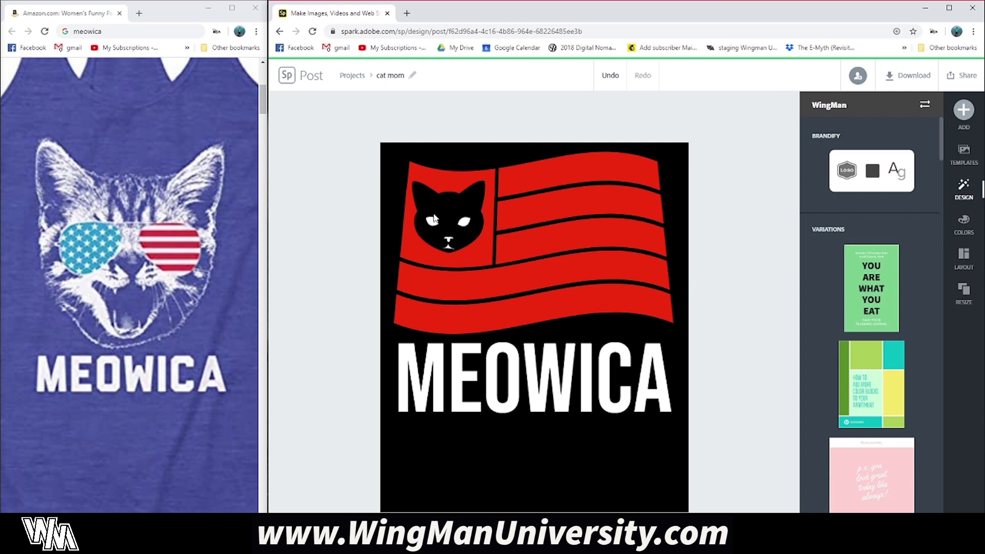
- Replace the cat head icon with a whiskered, open-eyed cat face found by searching "cat"
{"action": "left_click", "coordinate": [470, 228]}
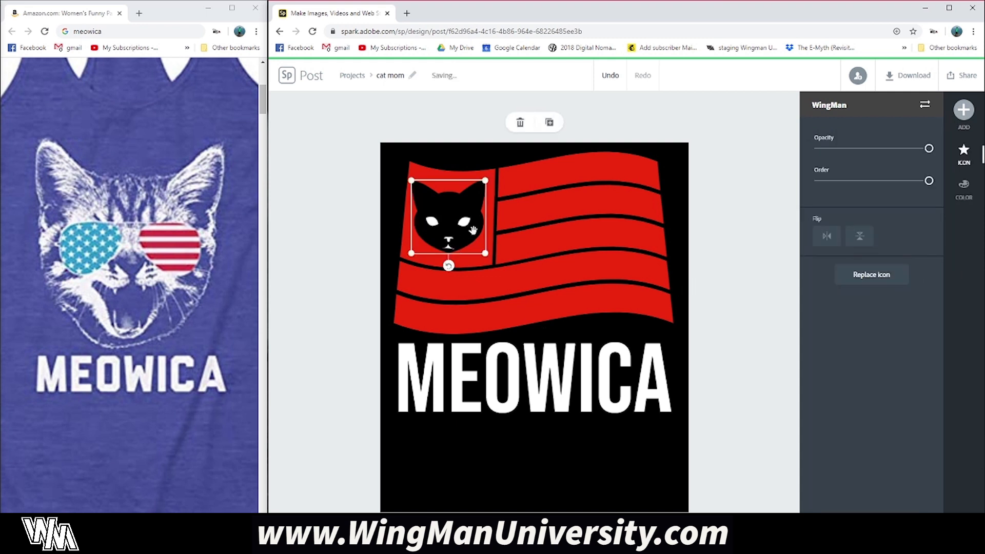
{"action": "left_click", "coordinate": [871, 278]}
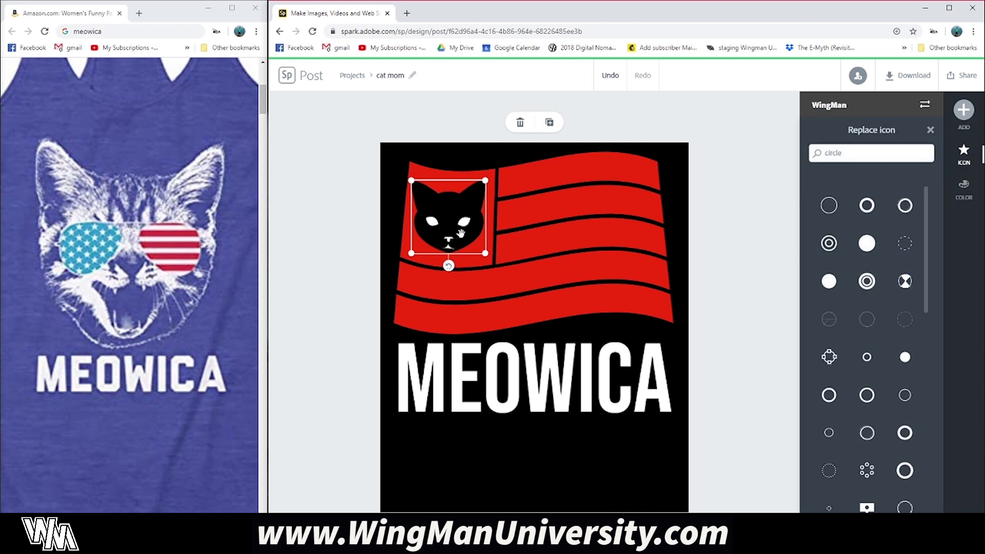
{"action": "left_click_drag", "start_coordinate": [844, 153], "coordinate": [799, 159]}
{"action": "type", "text": "cat"}
{"action": "key", "text": "Return"}
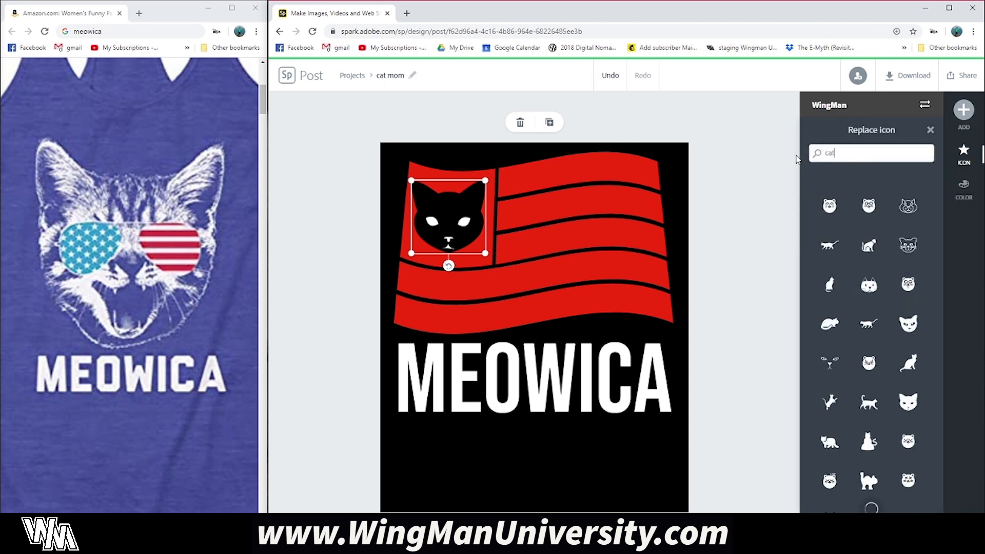
{"action": "scroll", "coordinate": [872, 380], "scroll_direction": "down", "scroll_amount": 2}
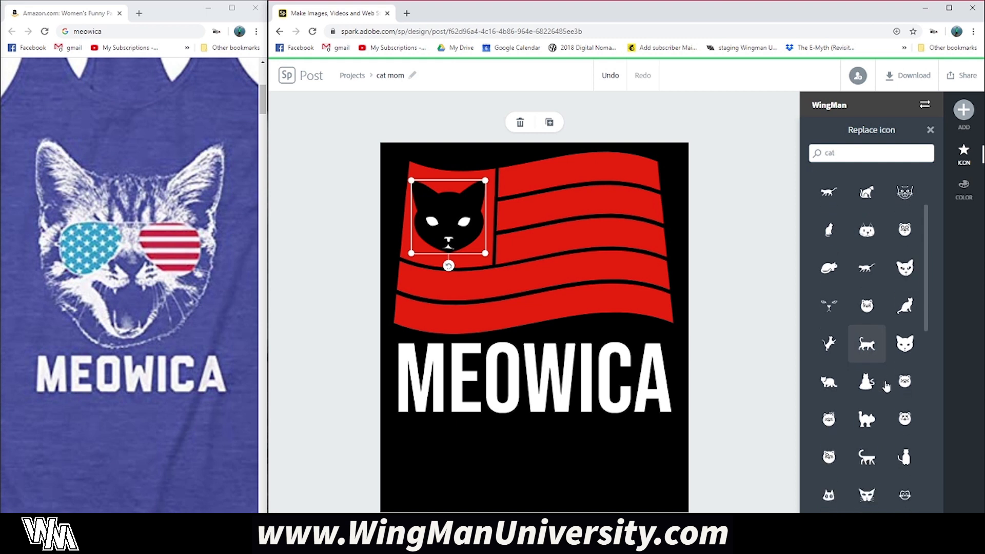
{"action": "scroll", "coordinate": [886, 396], "scroll_direction": "down", "scroll_amount": 3}
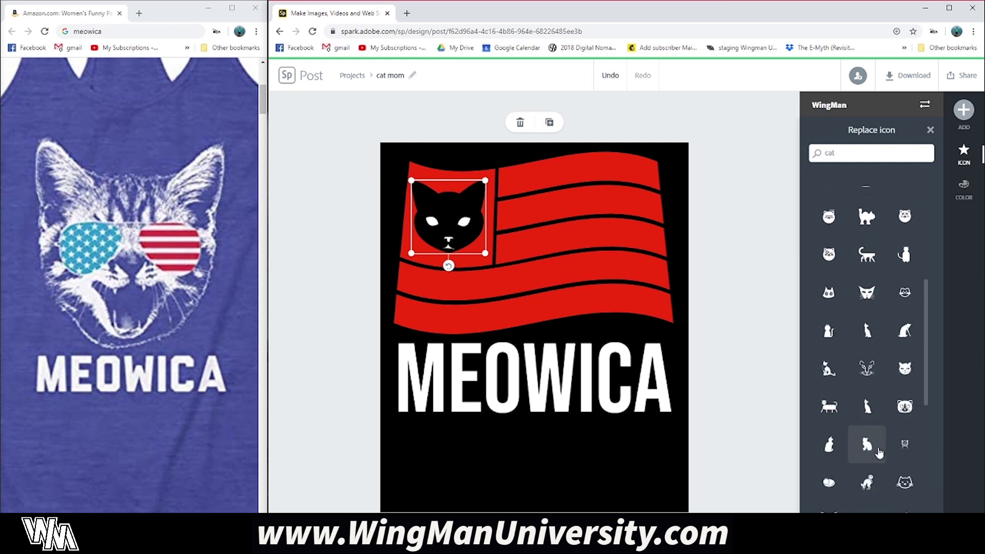
{"action": "left_click", "coordinate": [904, 404]}
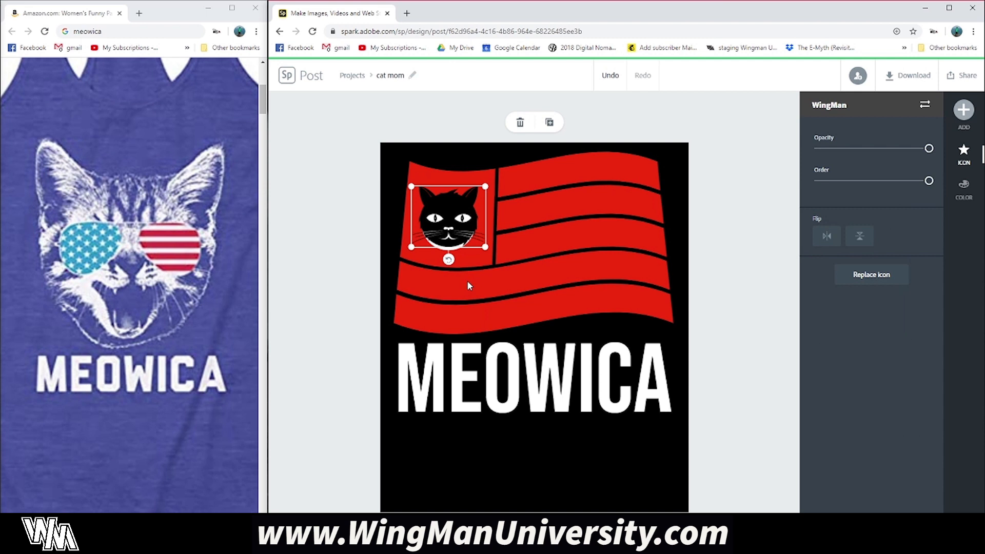
- Enlarge the new cat head, centre it in the flag's corner panel and send the flag to the lowest layer order
{"action": "left_click_drag", "start_coordinate": [485, 247], "coordinate": [501, 259]}
{"action": "left_click_drag", "start_coordinate": [412, 186], "coordinate": [408, 183]}
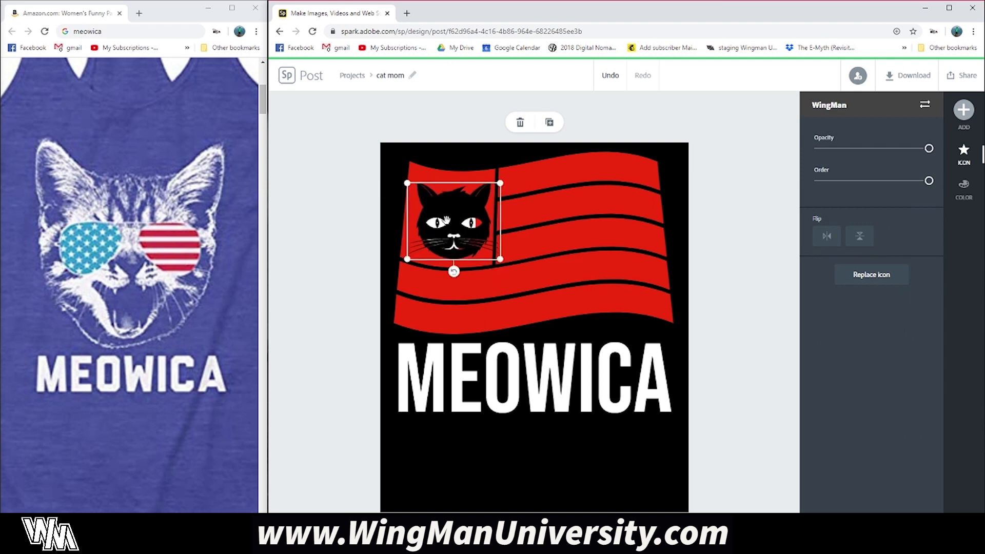
{"action": "left_click_drag", "start_coordinate": [441, 221], "coordinate": [464, 241]}
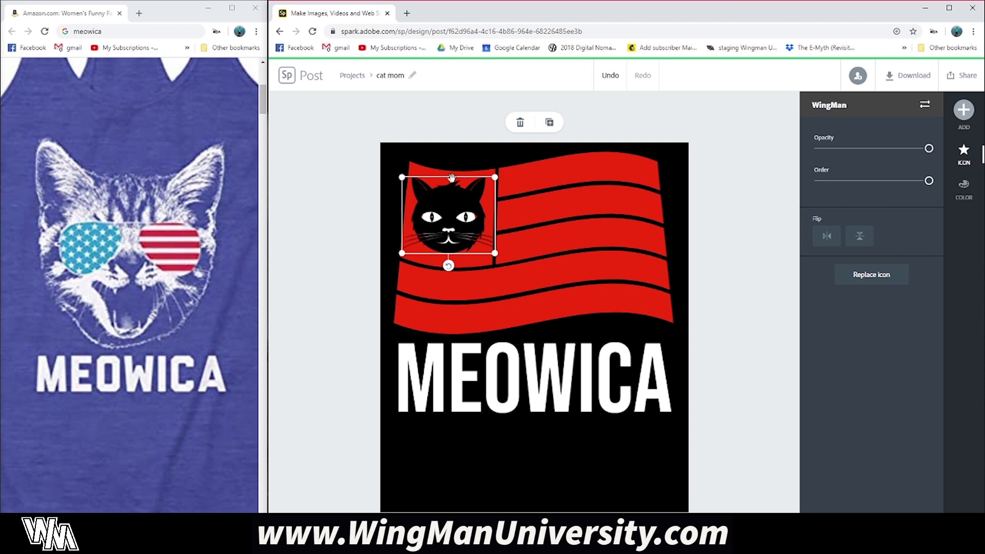
{"action": "left_click", "coordinate": [433, 161]}
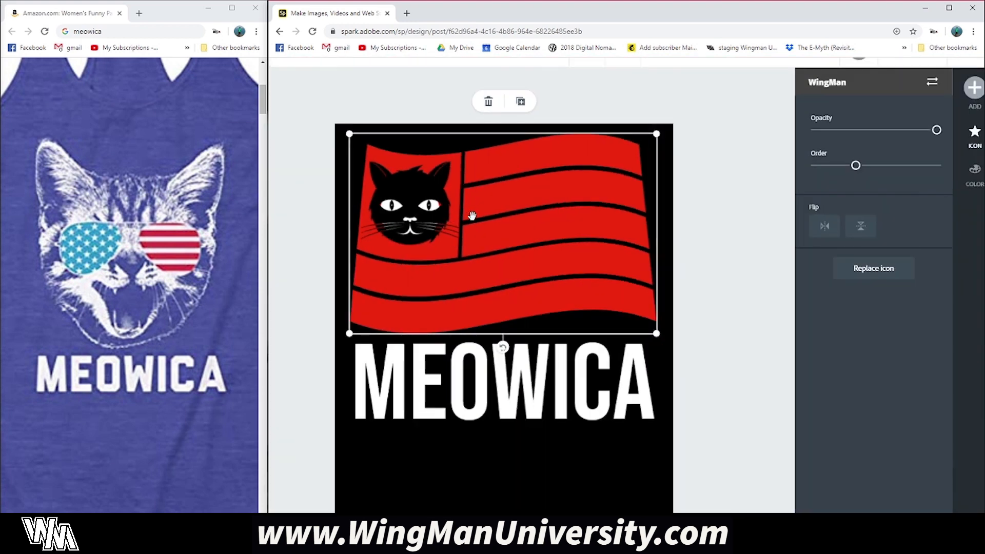
{"action": "left_click_drag", "start_coordinate": [857, 166], "coordinate": [813, 165]}
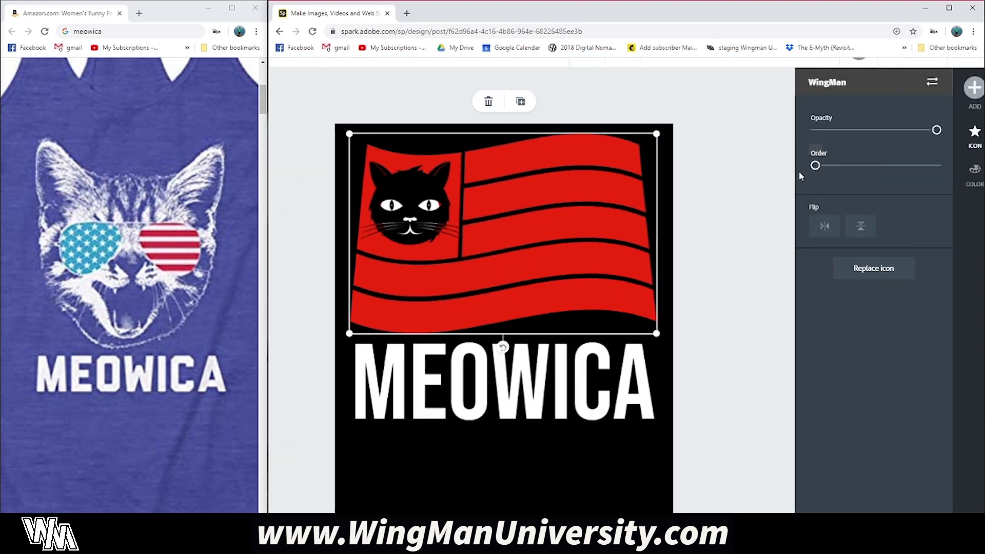
- Centre the white circle over the cat's face and place it behind the cat head in the layer order
{"action": "left_click", "coordinate": [410, 215]}
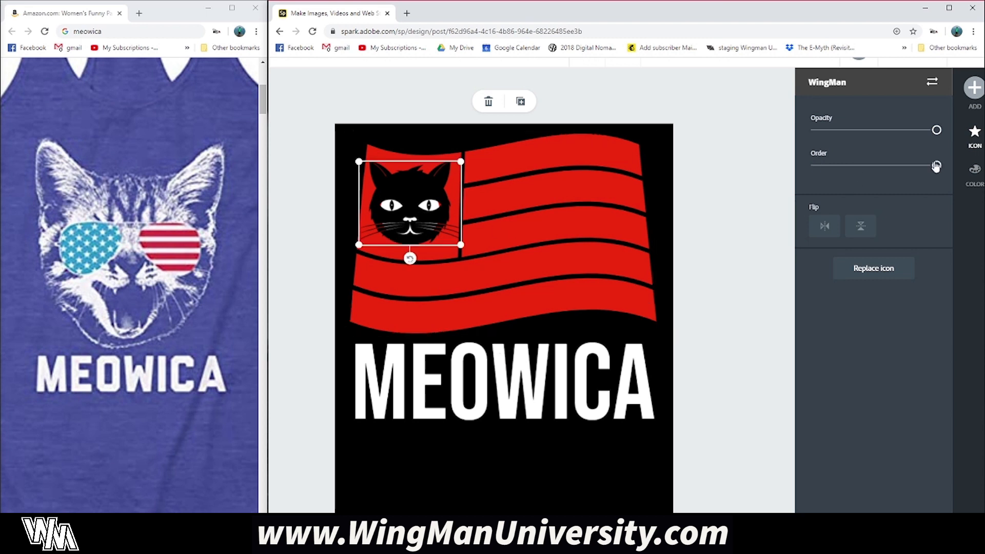
{"action": "left_click_drag", "start_coordinate": [937, 166], "coordinate": [897, 165]}
{"action": "left_click", "coordinate": [409, 215]}
{"action": "left_click_drag", "start_coordinate": [441, 182], "coordinate": [447, 173]}
{"action": "scroll", "coordinate": [406, 238], "scroll_direction": "up", "scroll_amount": 1}
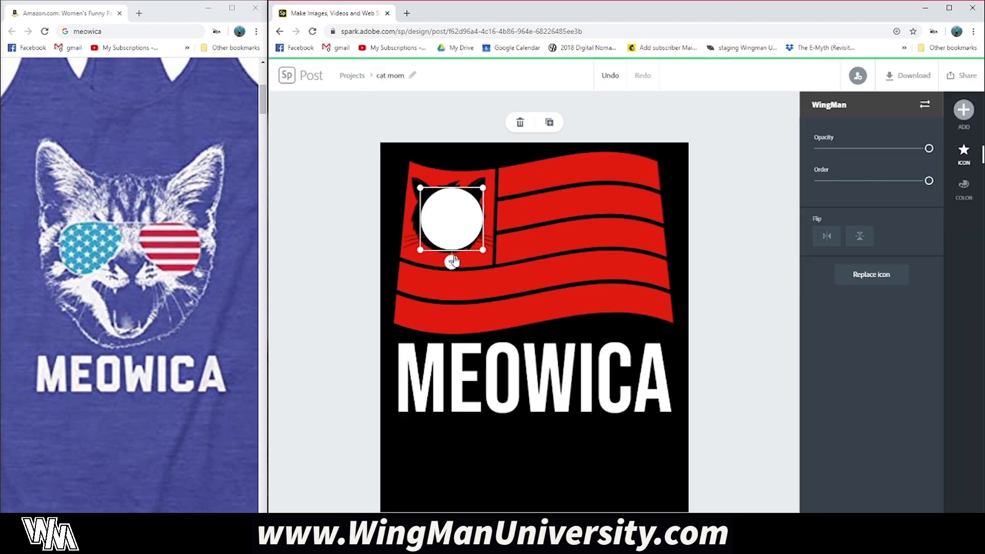
{"action": "left_click_drag", "start_coordinate": [457, 241], "coordinate": [453, 242]}
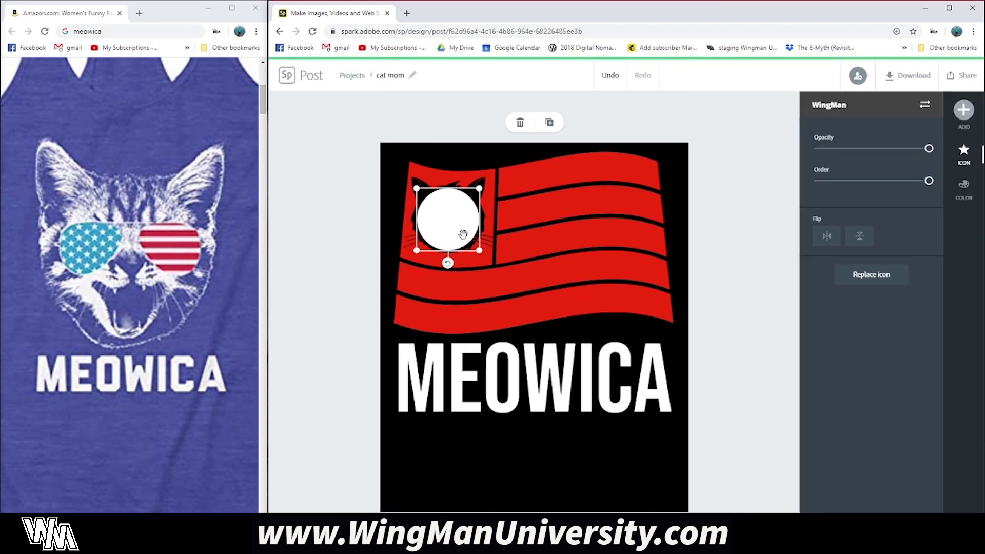
{"action": "left_click_drag", "start_coordinate": [929, 184], "coordinate": [893, 180]}
{"action": "left_click", "coordinate": [718, 290]}
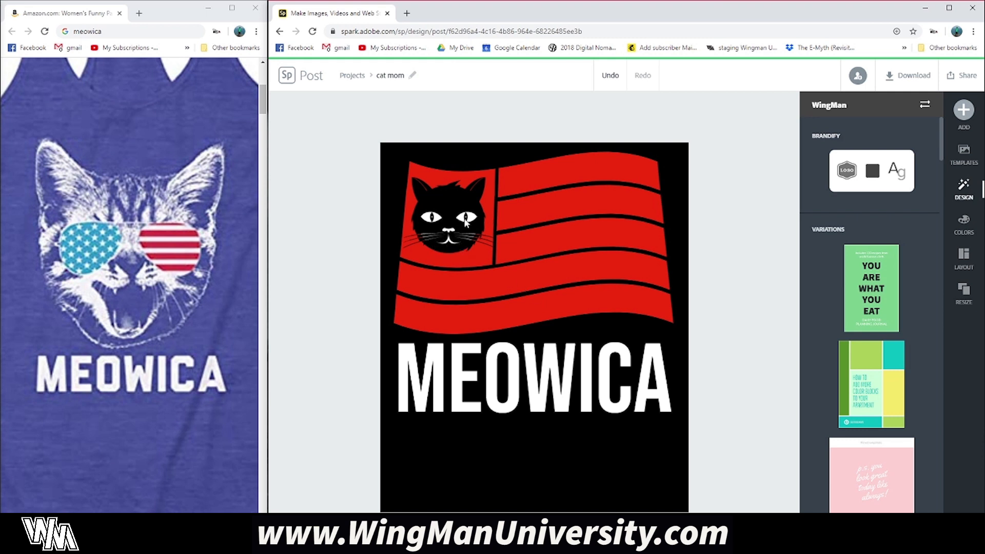
- Lower the cat head's layer order beneath the white circle and group the two icons
{"action": "left_click", "coordinate": [427, 224]}
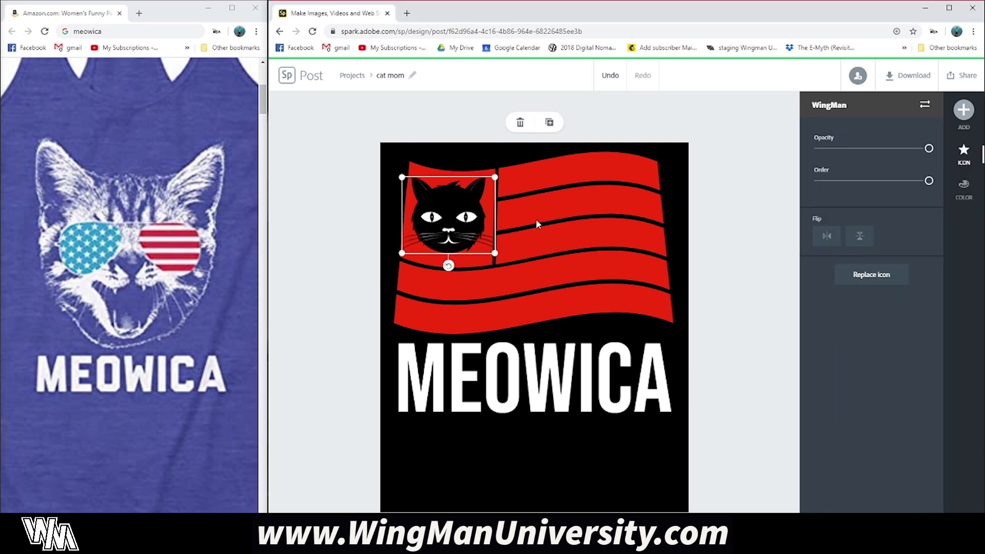
{"action": "left_click_drag", "start_coordinate": [929, 181], "coordinate": [892, 180]}
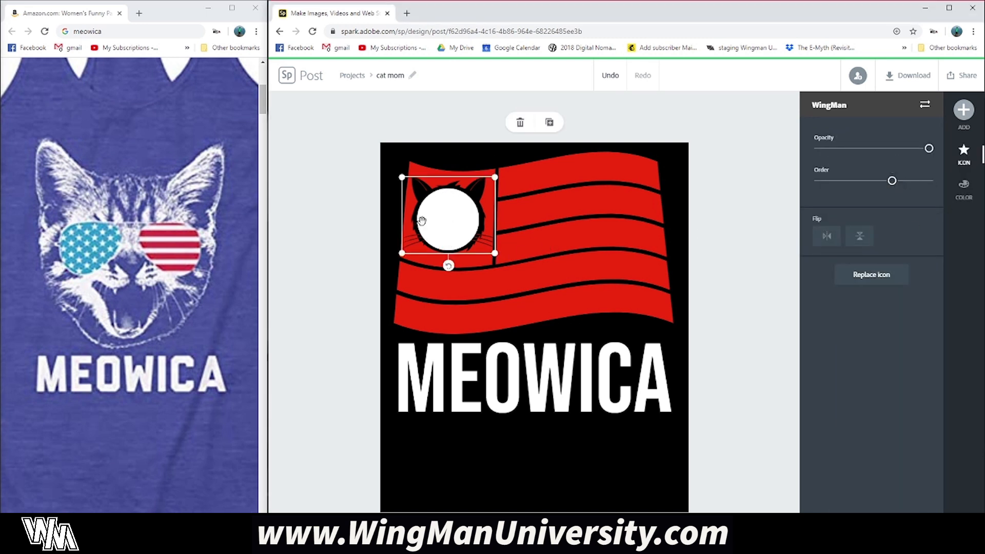
{"action": "left_click", "coordinate": [450, 215], "text": "shift"}
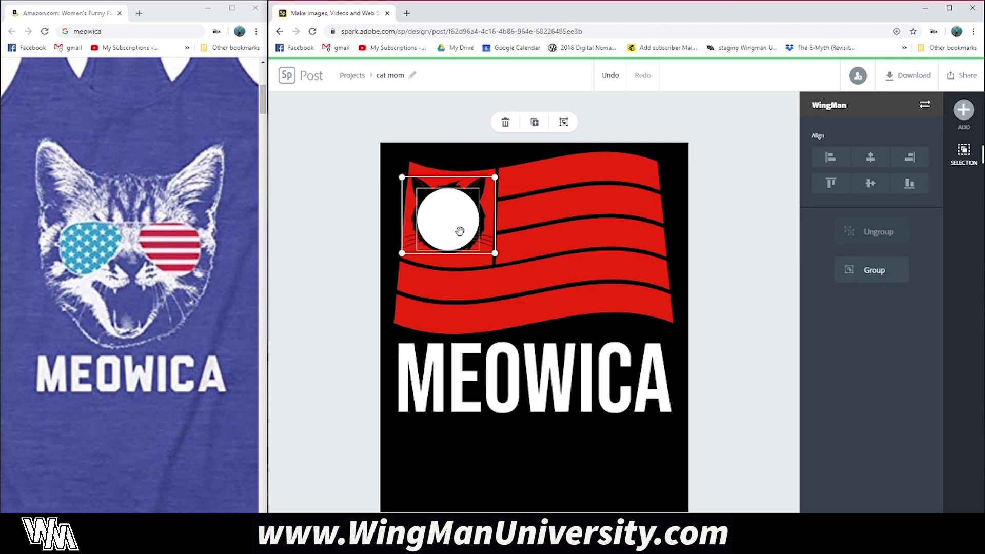
{"action": "left_click", "coordinate": [355, 198]}
{"action": "left_click", "coordinate": [482, 187]}
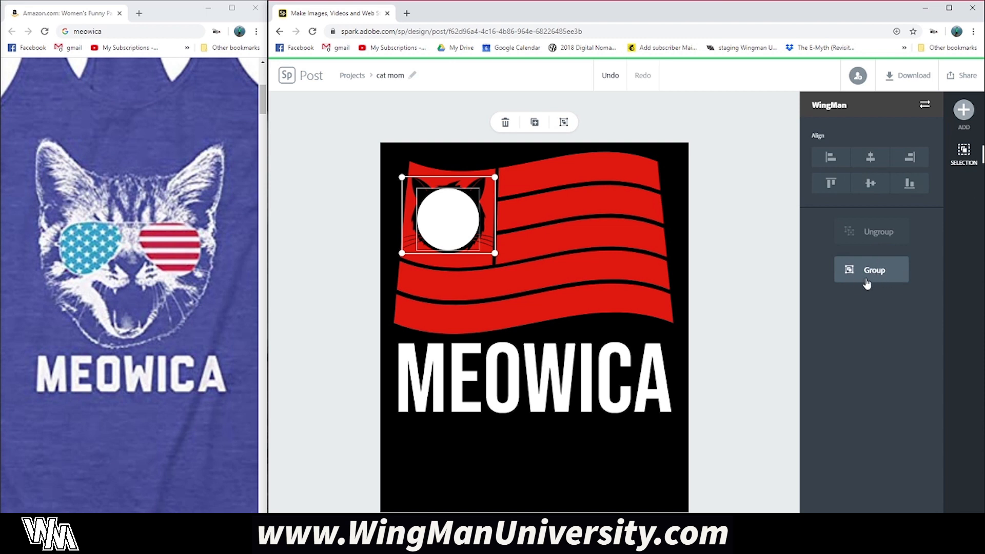
{"action": "left_click", "coordinate": [874, 275]}
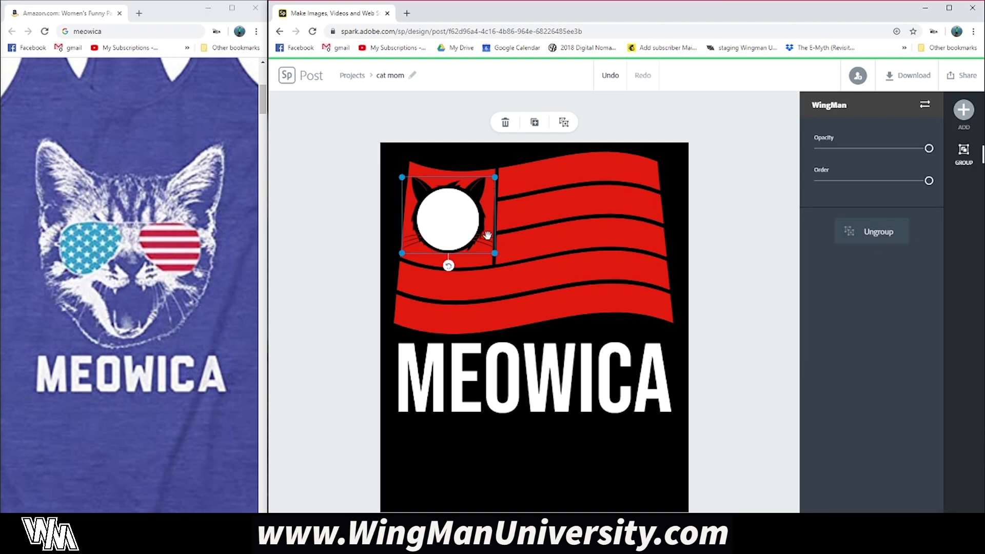
- Enlarge the cat group to nearly the flag's width, centre it on the design and move the MEOWICA text slightly down
{"action": "left_click_drag", "start_coordinate": [491, 228], "coordinate": [675, 383]}
{"action": "mouse_move", "coordinate": [547, 303]}
{"action": "left_mouse_down"}
{"action": "mouse_move", "coordinate": [519, 257]}
{"action": "mouse_move", "coordinate": [534, 308]}
{"action": "left_mouse_up"}
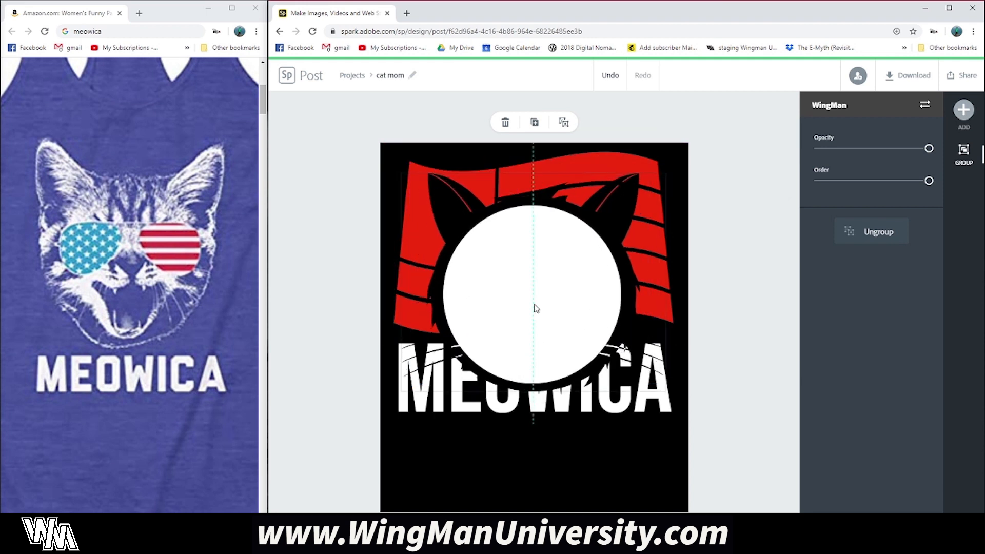
{"action": "left_click", "coordinate": [607, 407]}
{"action": "left_click_drag", "start_coordinate": [608, 407], "coordinate": [612, 435]}
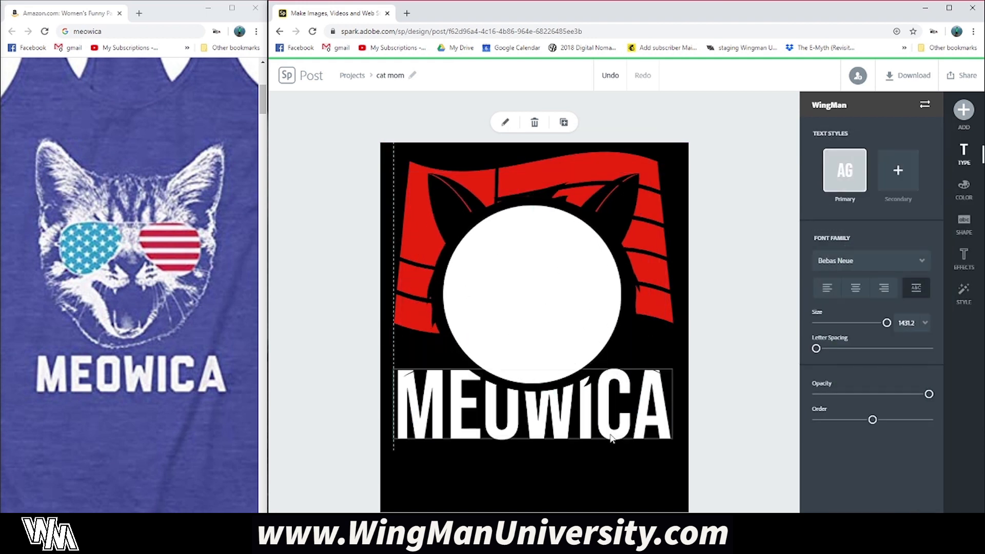
- Ungroup the enlarged cat head and white circle
{"action": "left_click", "coordinate": [568, 284]}
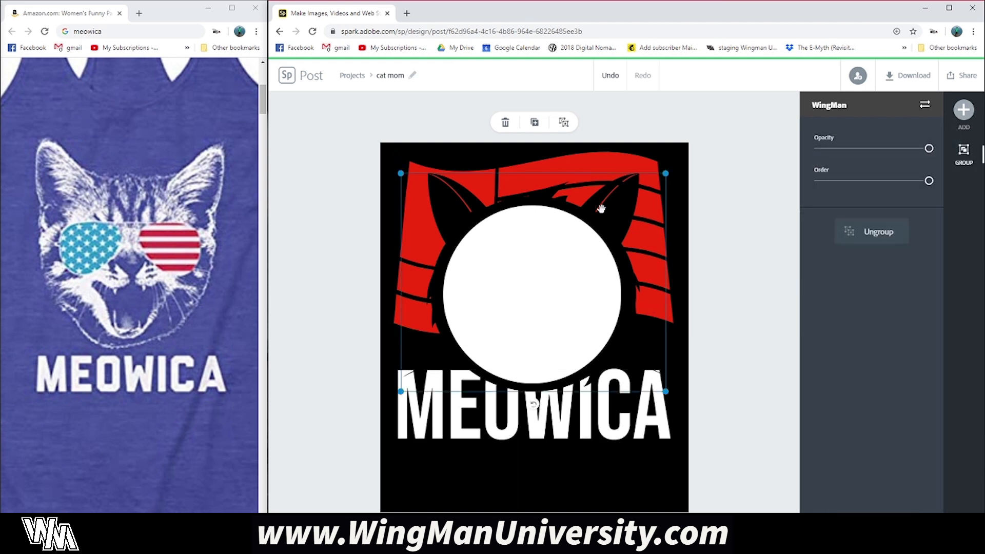
{"action": "left_click", "coordinate": [854, 231]}
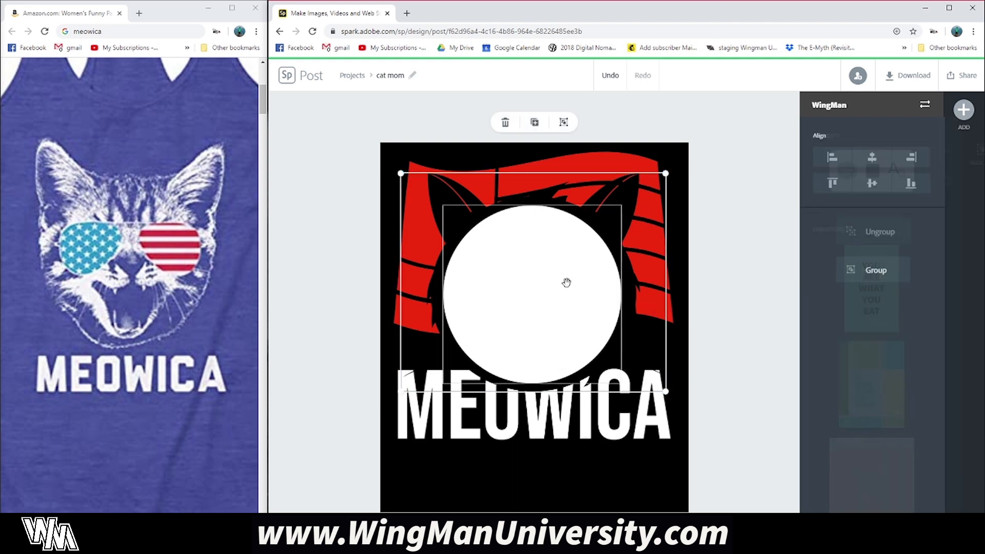
{"action": "left_click", "coordinate": [683, 210]}
- Try shrinking the white circle to a small disc above the cat's eye, and undo the resize
{"action": "left_click", "coordinate": [550, 286]}
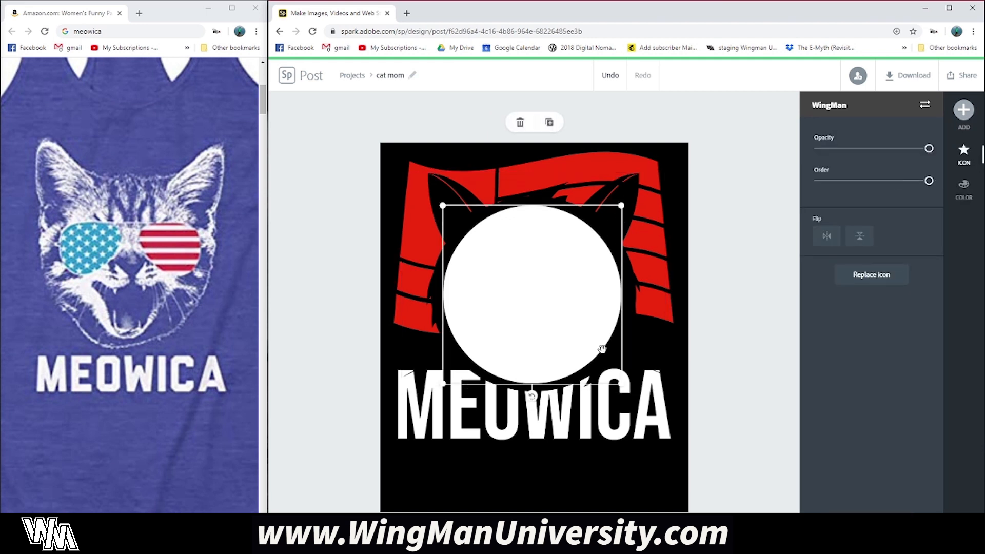
{"action": "left_click_drag", "start_coordinate": [622, 384], "coordinate": [448, 227]}
{"action": "key", "text": "ctrl+z"}
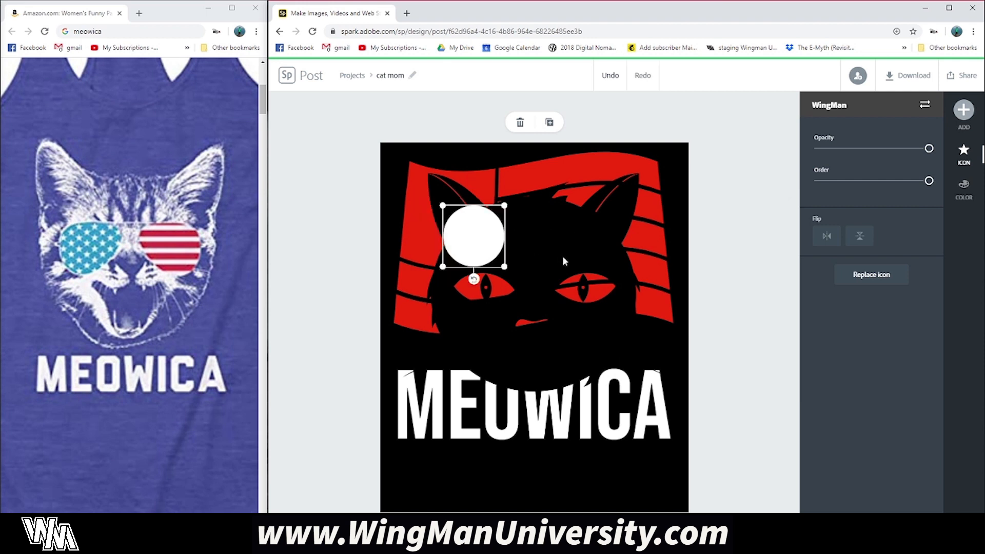
{"action": "key", "text": "ctrl+z"}
- Move the white circle aside and back to the centre of the cat's face, and set its layer order to 3
{"action": "left_click_drag", "start_coordinate": [590, 247], "coordinate": [422, 458]}
{"action": "left_click", "coordinate": [545, 226]}
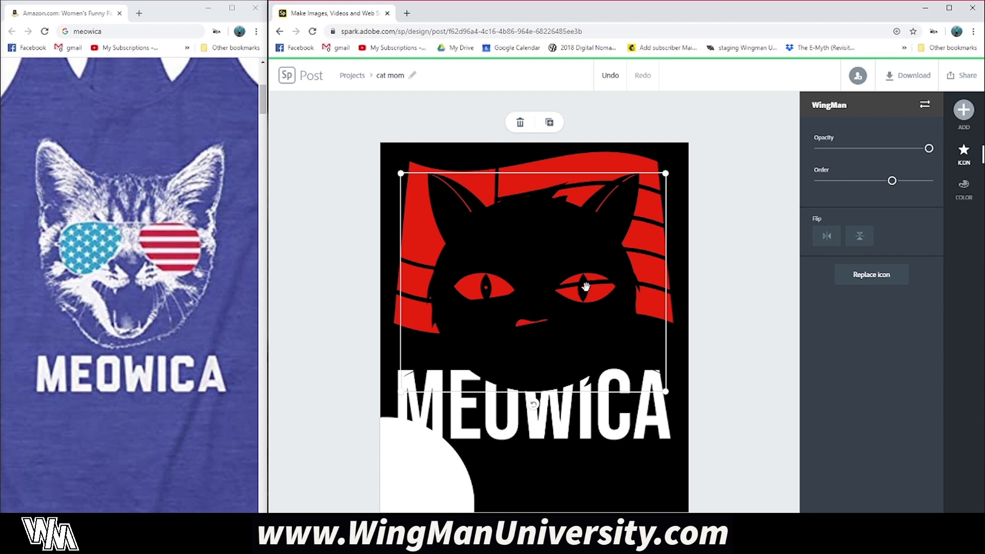
{"action": "left_click_drag", "start_coordinate": [389, 488], "coordinate": [547, 282]}
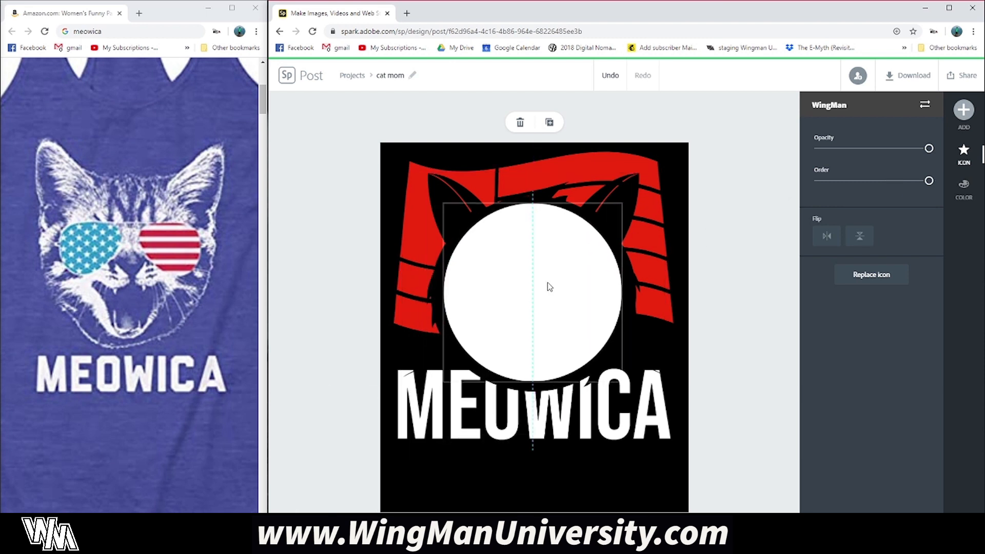
{"action": "left_click", "coordinate": [905, 182]}
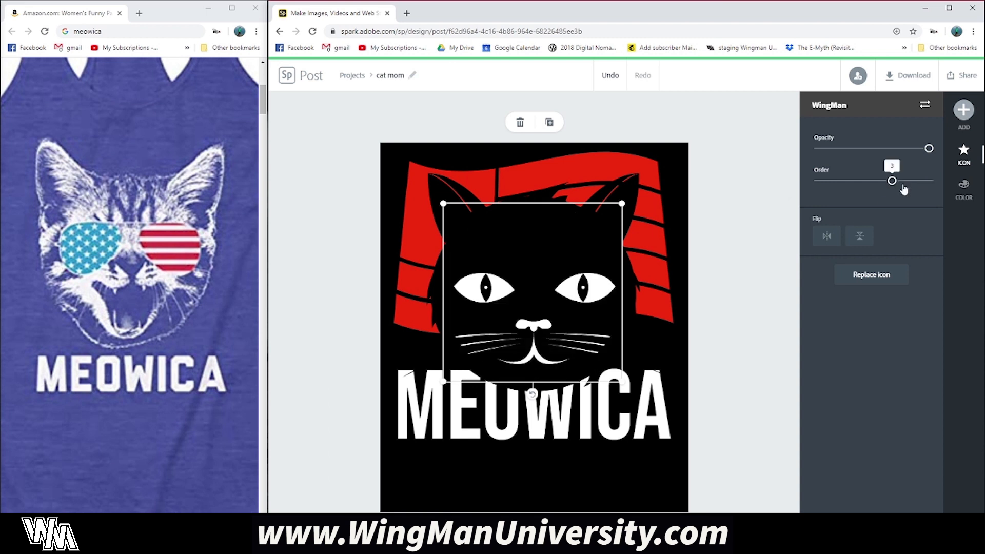
{"action": "left_click", "coordinate": [723, 405]}
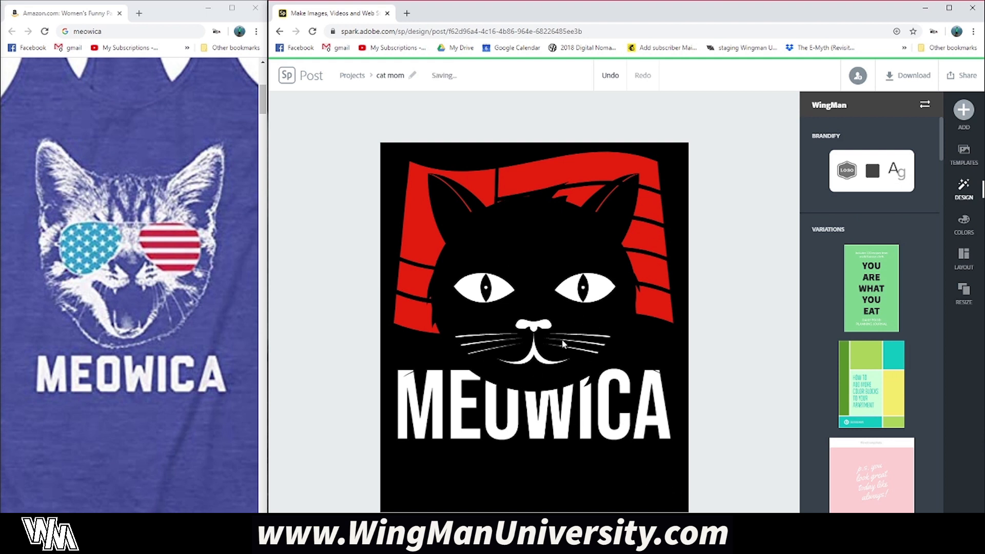
- Enlarge the white circle slightly to back the full whiskers and set its layer order to 3, behind the cat head
{"action": "left_click", "coordinate": [598, 286]}
{"action": "left_click_drag", "start_coordinate": [923, 182], "coordinate": [899, 183]}
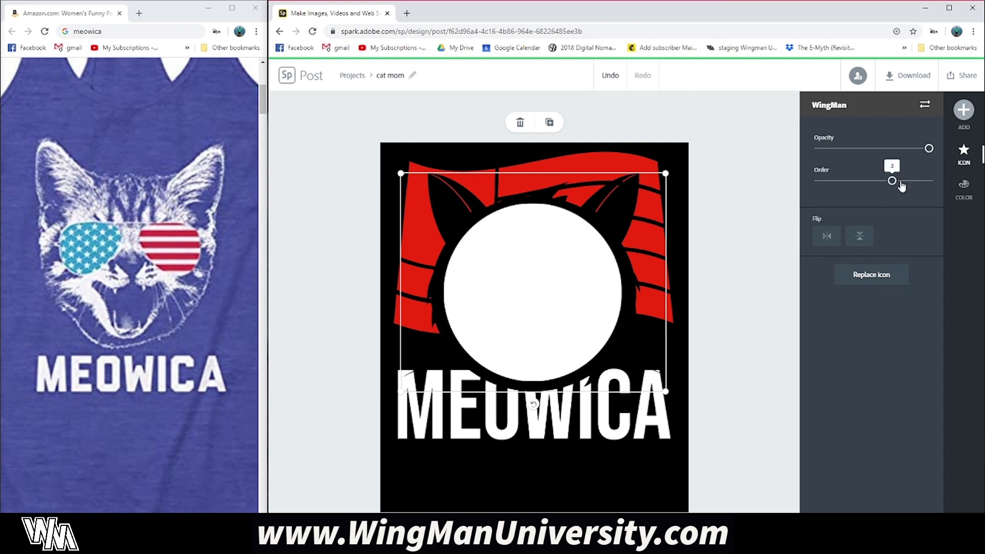
{"action": "left_click", "coordinate": [523, 295]}
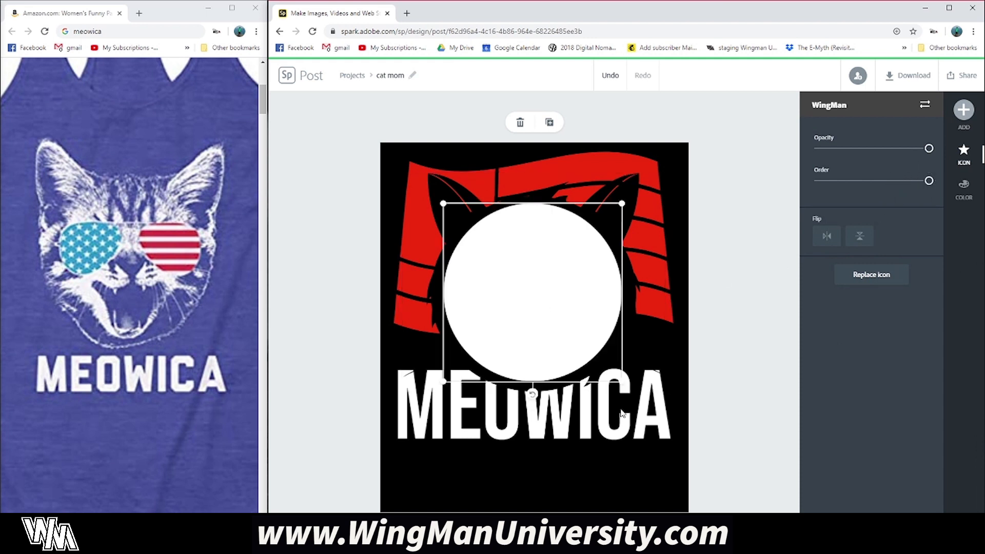
{"action": "left_click_drag", "start_coordinate": [622, 381], "coordinate": [628, 388]}
{"action": "left_click_drag", "start_coordinate": [924, 188], "coordinate": [892, 183]}
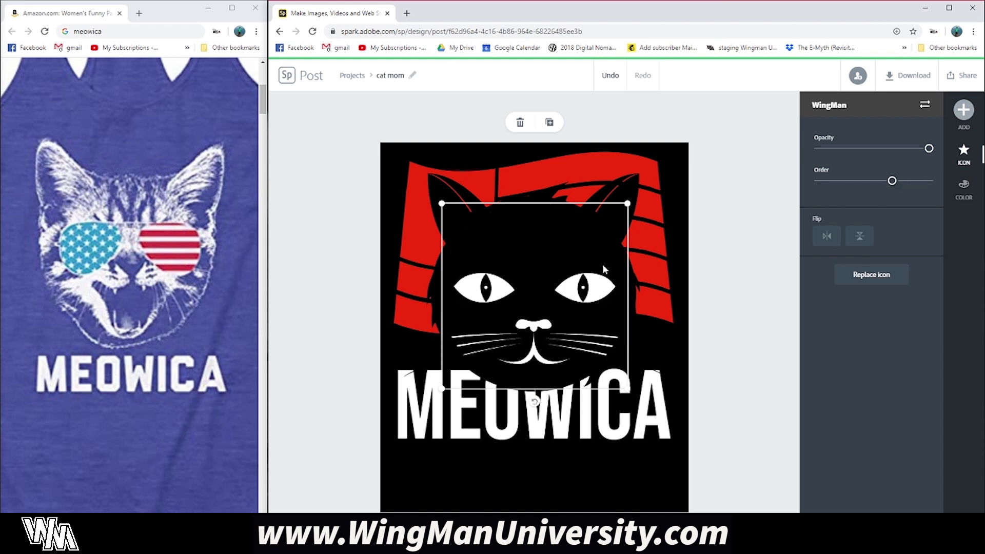
- Group the cat head with the white circle behind it and deselect the group
{"action": "left_click", "coordinate": [555, 237], "text": "shift"}
{"action": "left_click", "coordinate": [874, 271]}
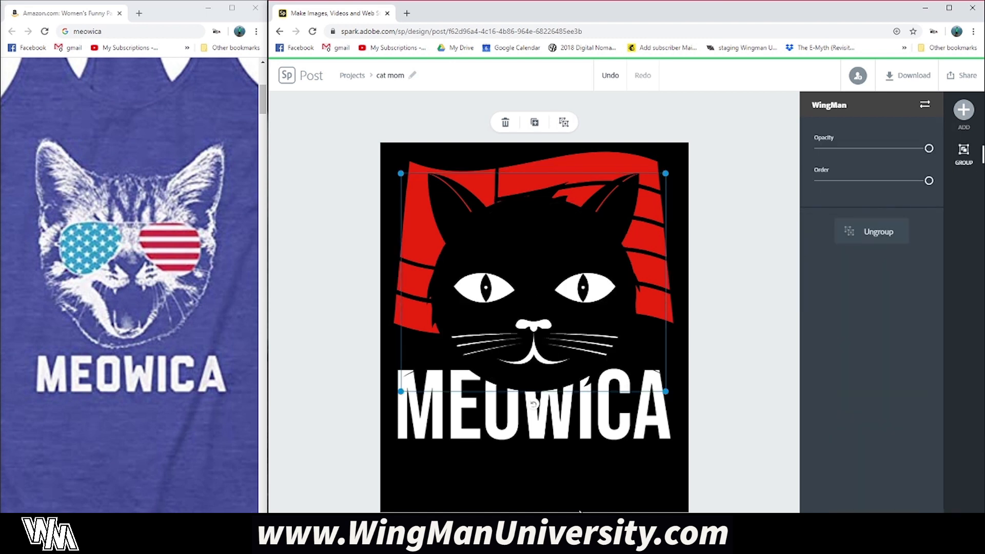
{"action": "left_click", "coordinate": [600, 488]}
- Move the cat group up over the flag and shrink it to fit above the MEOWICA text
{"action": "left_click_drag", "start_coordinate": [523, 261], "coordinate": [509, 278]}
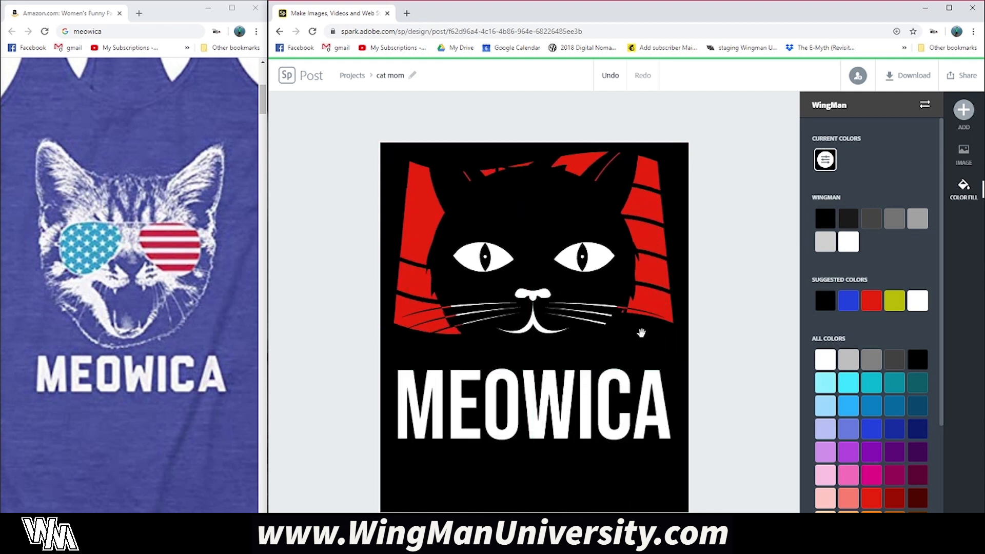
{"action": "left_click", "coordinate": [641, 333]}
{"action": "left_click_drag", "start_coordinate": [664, 361], "coordinate": [541, 266]}
{"action": "mouse_move", "coordinate": [529, 345]}
{"action": "left_mouse_down"}
{"action": "mouse_move", "coordinate": [606, 339]}
{"action": "mouse_move", "coordinate": [657, 269]}
{"action": "mouse_move", "coordinate": [527, 360]}
{"action": "left_mouse_up"}
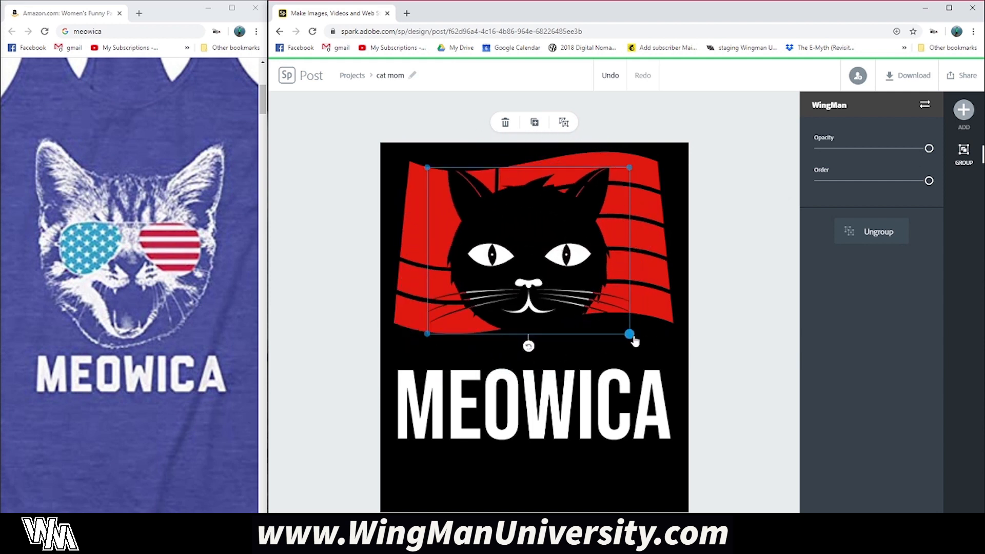
- Enlarge the cat group until it overlaps the top of the MEOWICA text and centre it horizontally
{"action": "left_click_drag", "start_coordinate": [629, 334], "coordinate": [680, 375]}
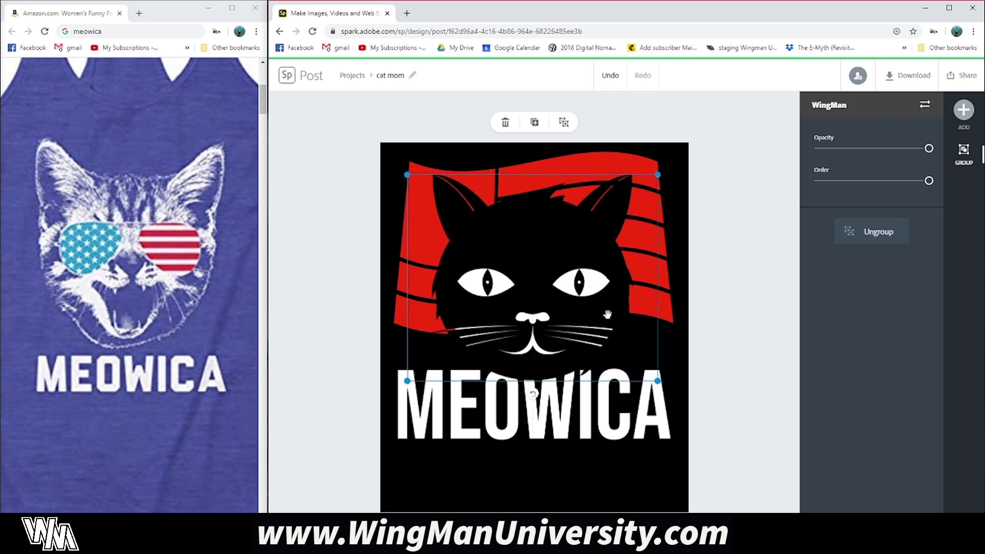
{"action": "left_click_drag", "start_coordinate": [553, 324], "coordinate": [545, 325]}
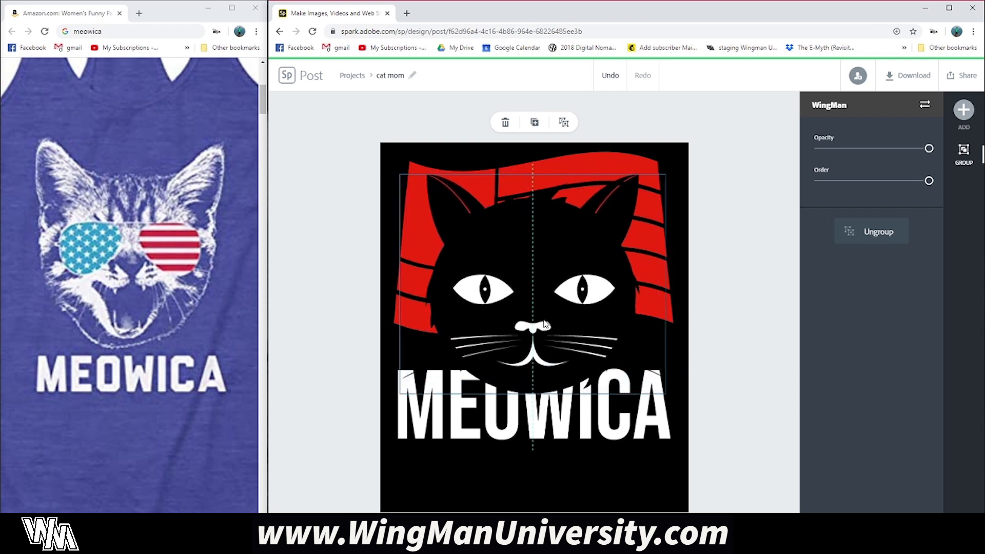